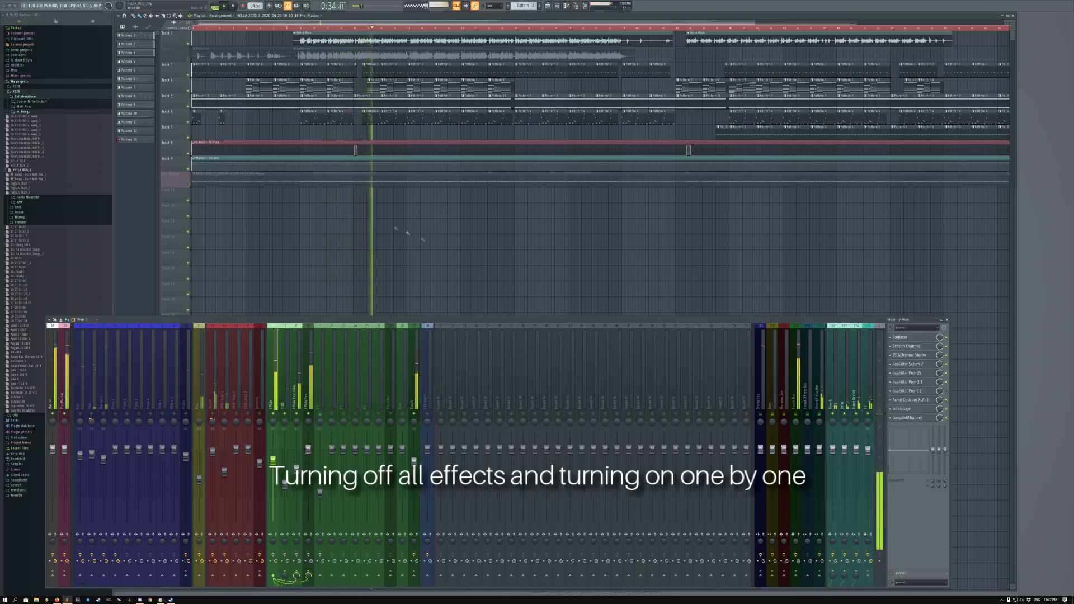
Set the playlist time selection around the first main vocal section as the playback loop and stop playback.
left_click_drag(193, 28, 302, 33)
left_click_drag(879, 32, 622, 37)
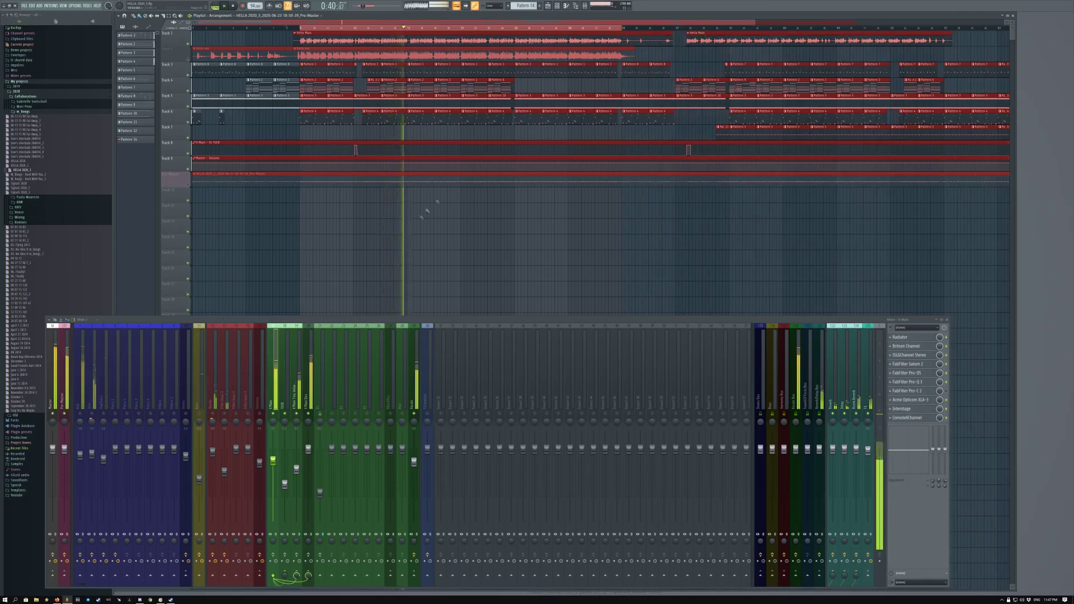
key("space")
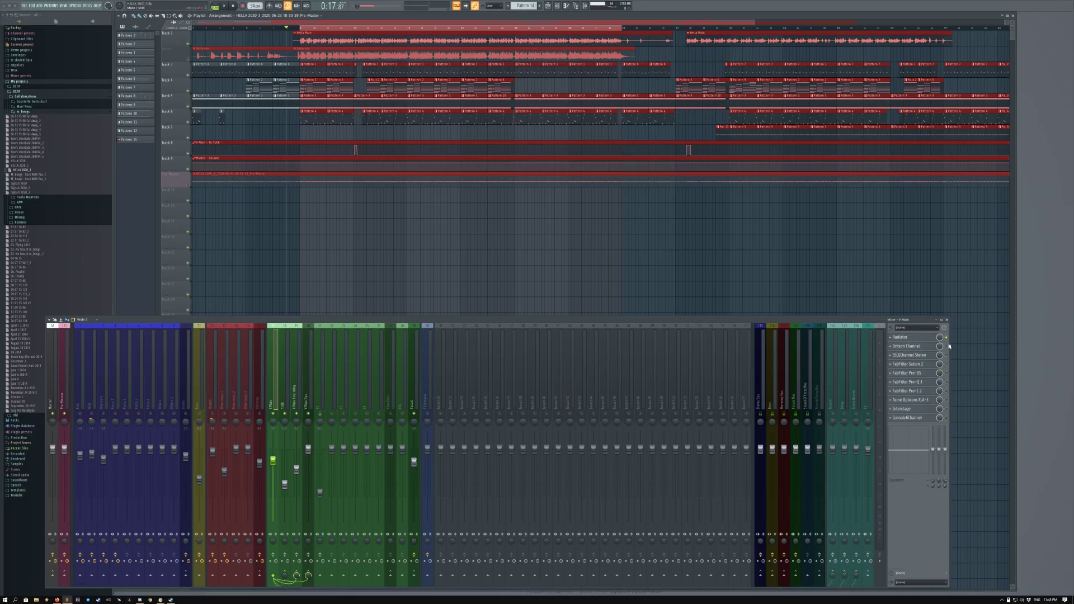
Show the Radiator plugin of the main vocal channel and place its window over the empty playlist area.
left_click(917, 338)
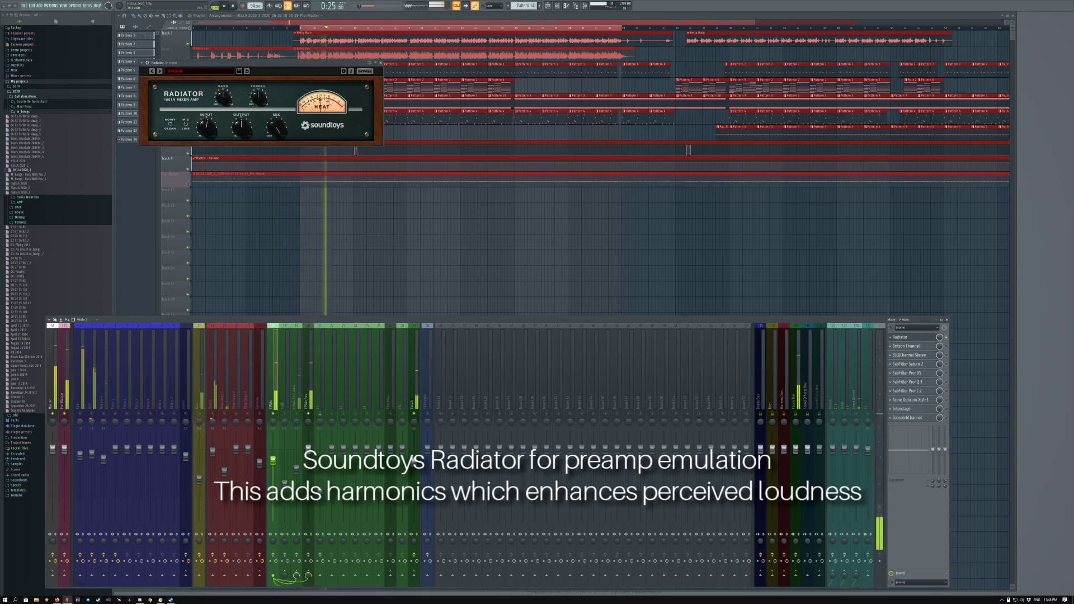
left_click_drag(318, 66, 384, 169)
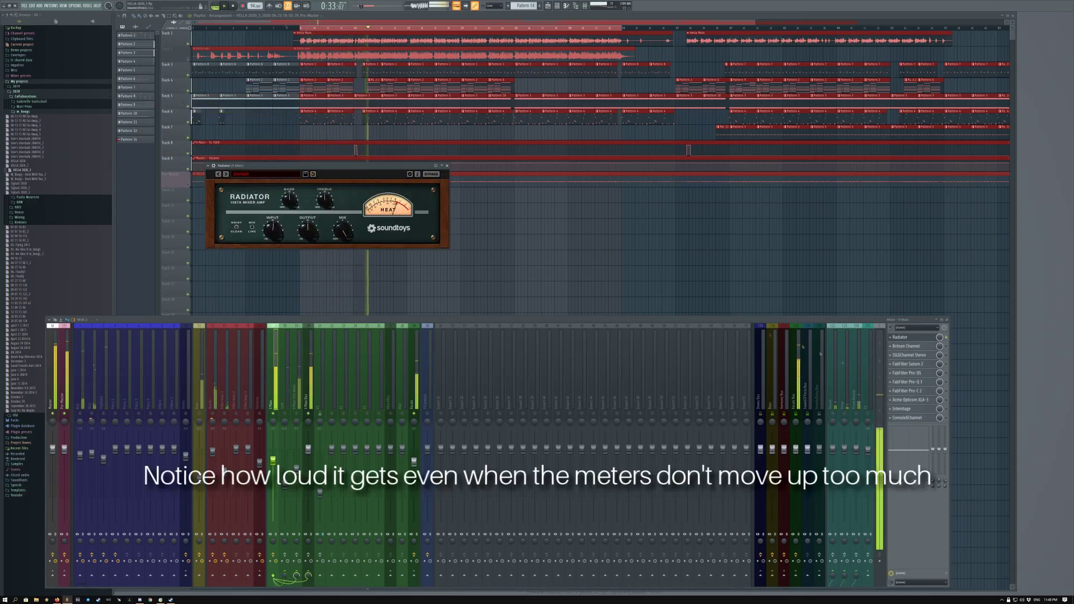
Replace the plugin in the main vocal channel's last effect slot with a blank FabFilter Pro-Q 3, inspect its spectrum and close it.
left_click(896, 417)
mouse_move(899, 425)
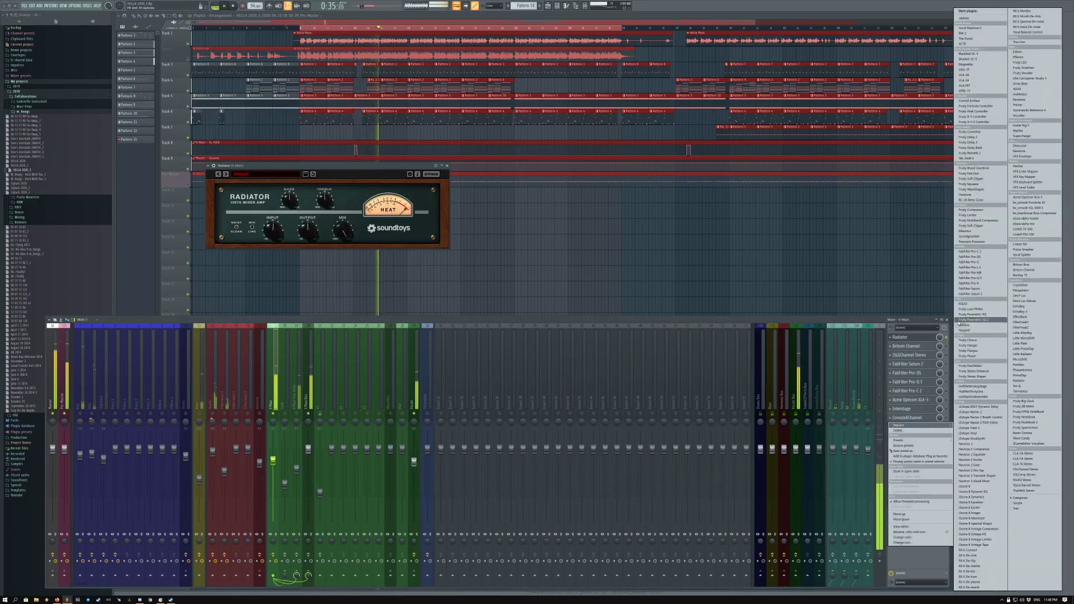
left_click(968, 278)
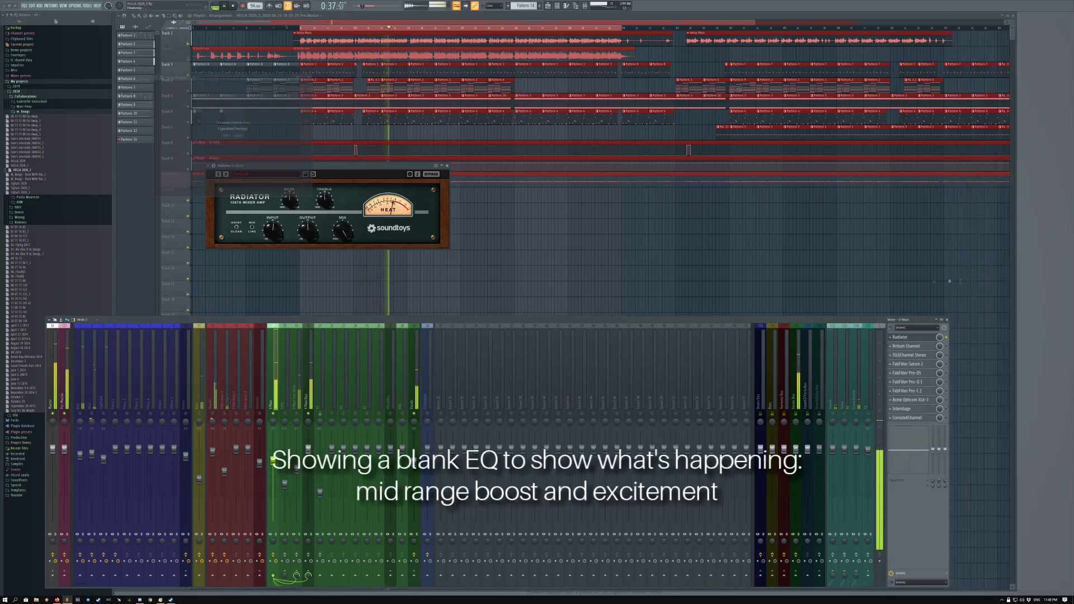
left_click_drag(336, 77, 715, 108)
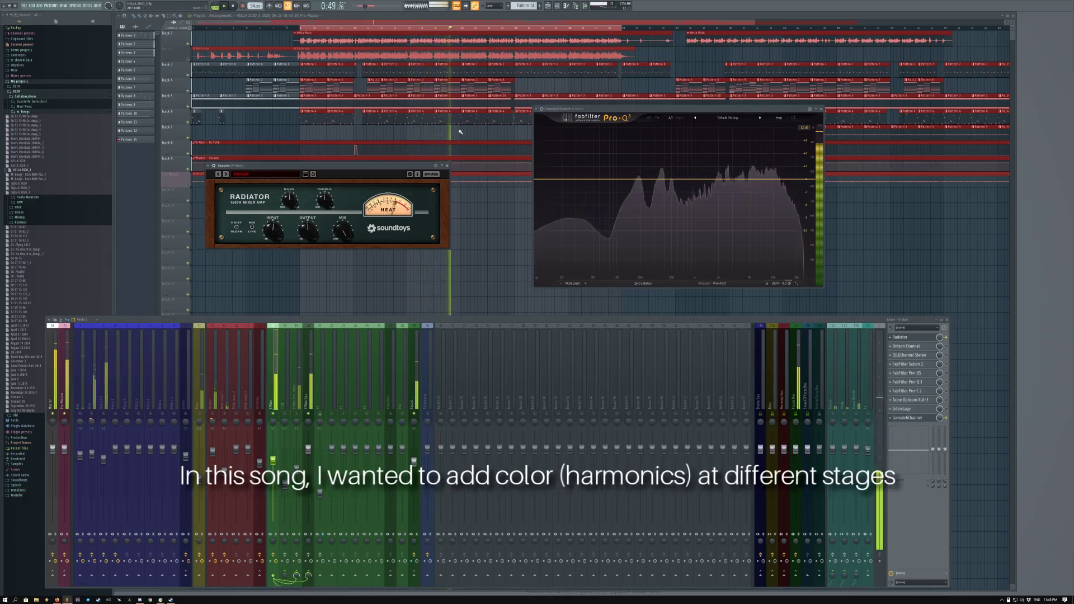
left_click(820, 109)
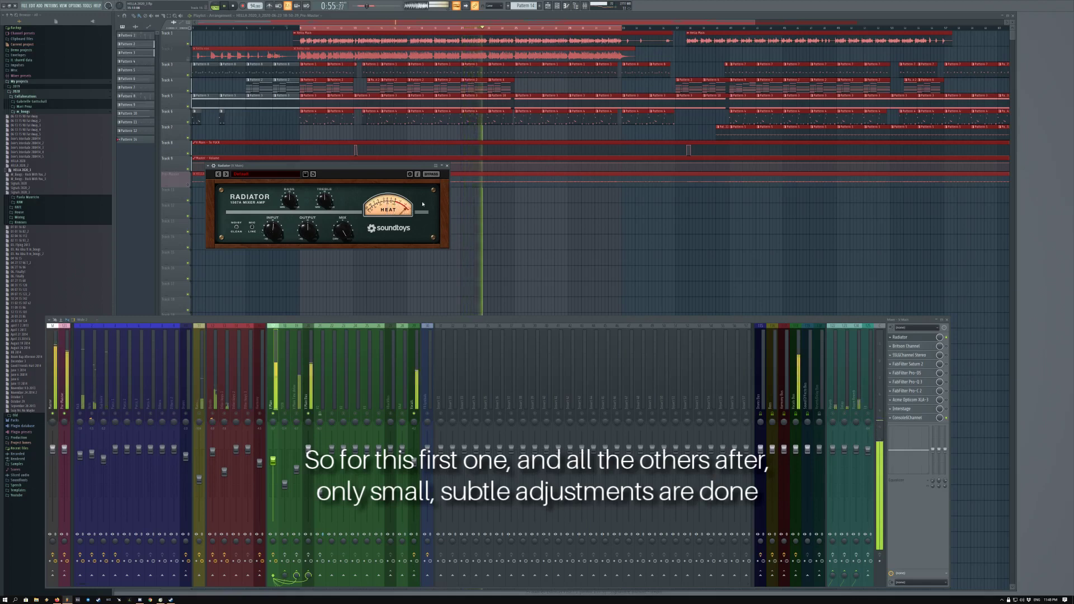
Close Radiator and review the Britson Channel and SSLGChannel Stereo plugins on the main vocal channel.
left_click(447, 166)
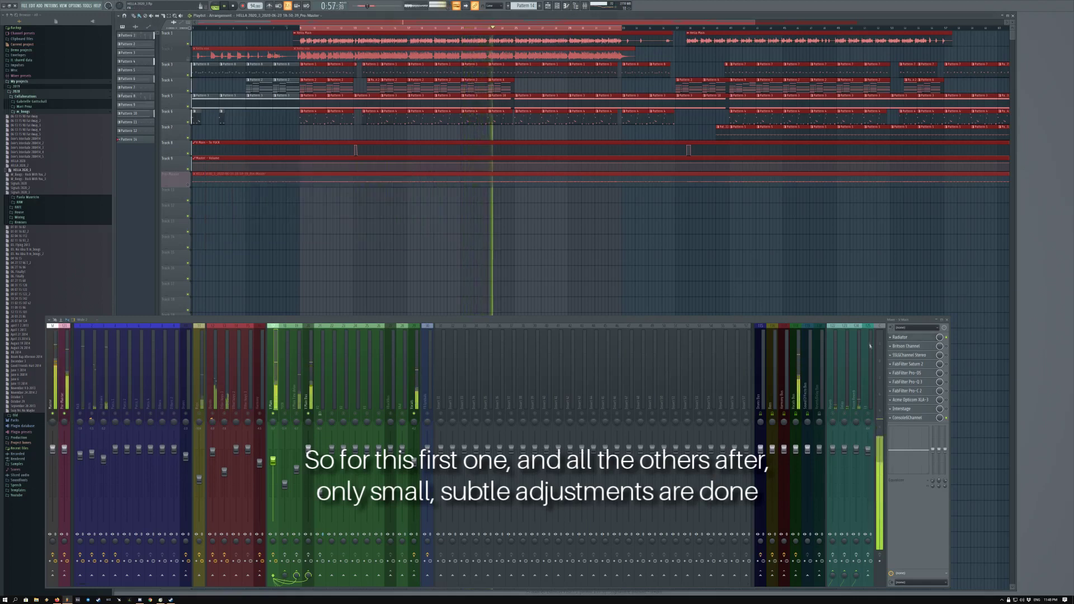
left_click(909, 339)
left_click(911, 346)
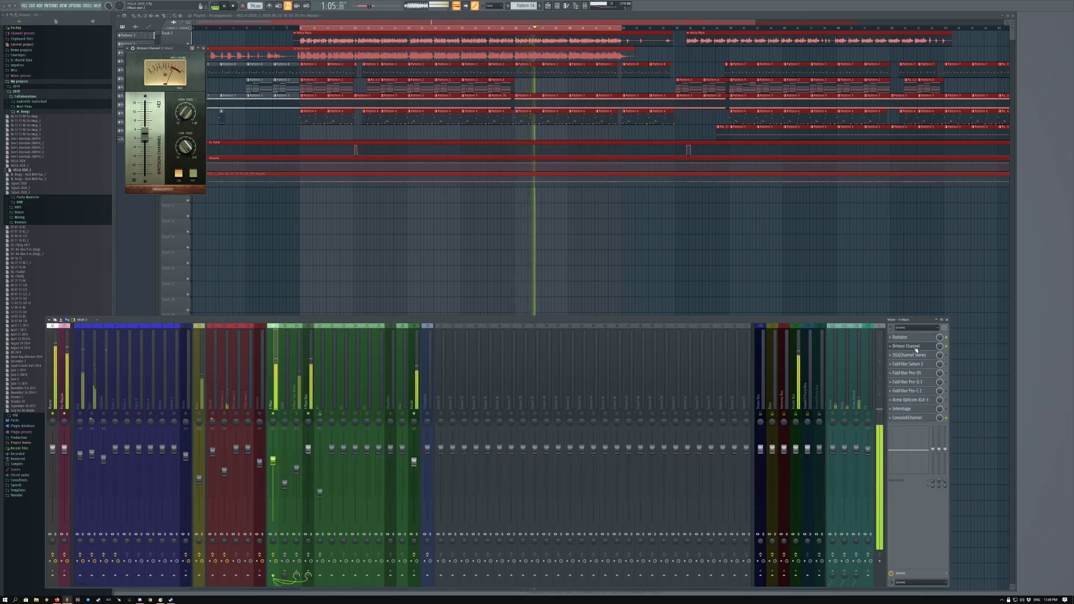
left_click(915, 351)
left_click(920, 355)
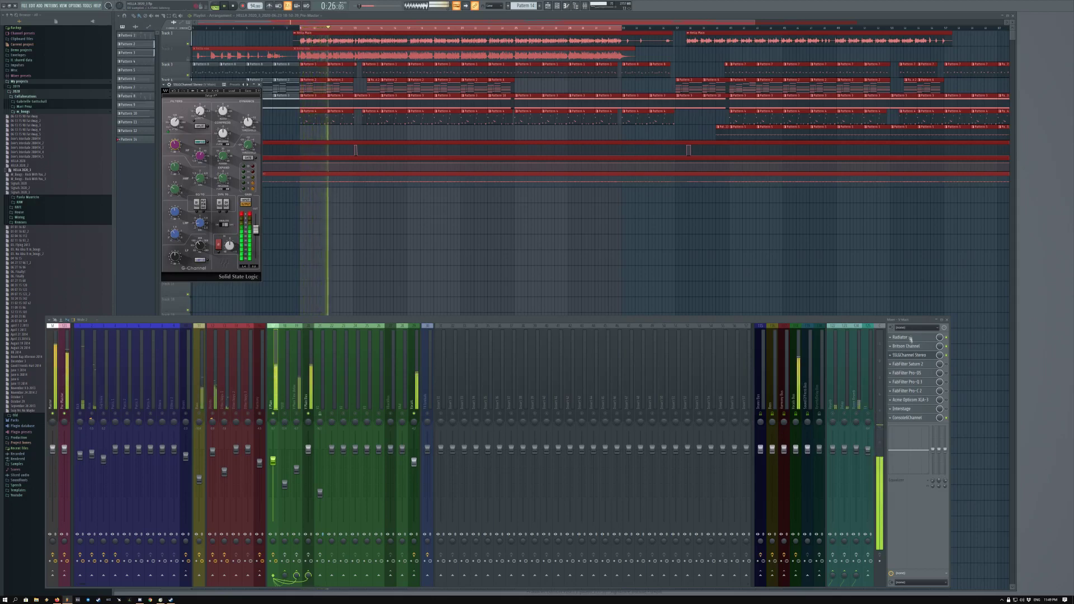
left_click(906, 355)
View FabFilter Saturn 2 on the main vocal channel and remove it from its effect slot.
left_click(910, 364)
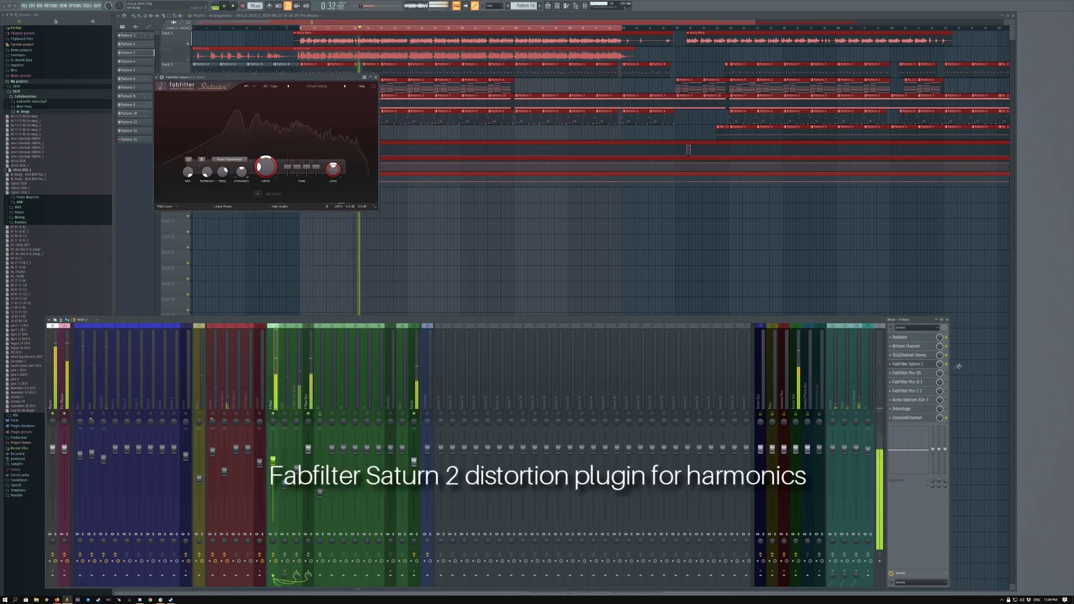
left_click(891, 364)
left_click(905, 384)
key("Return")
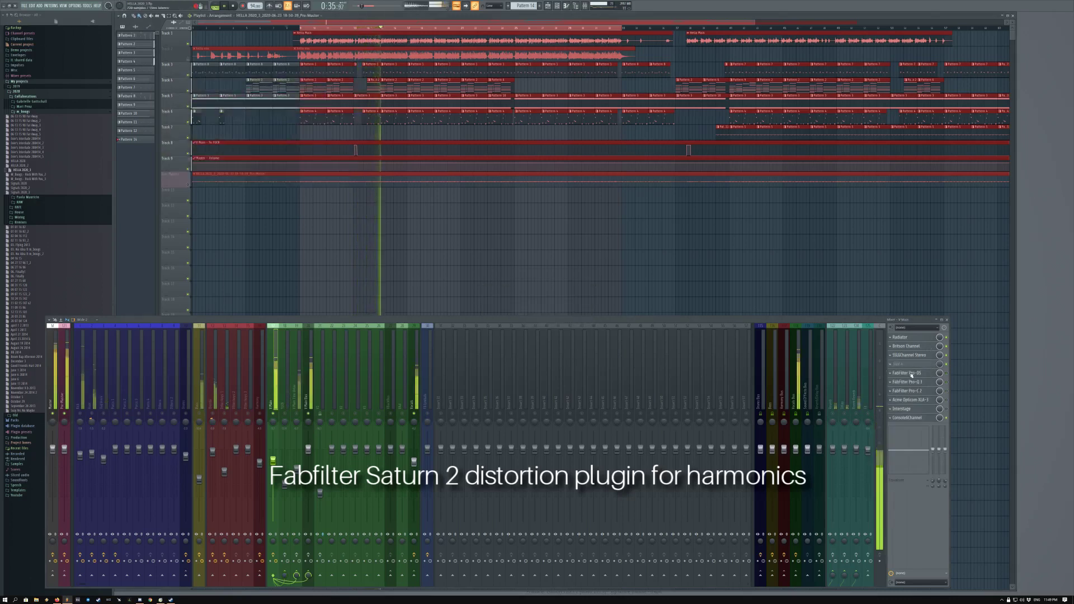
Inspect the FabFilter Pro-DS de-esser on the main vocal, auditioning its triggering signal before returning to normal monitoring and closing it.
left_click(932, 373)
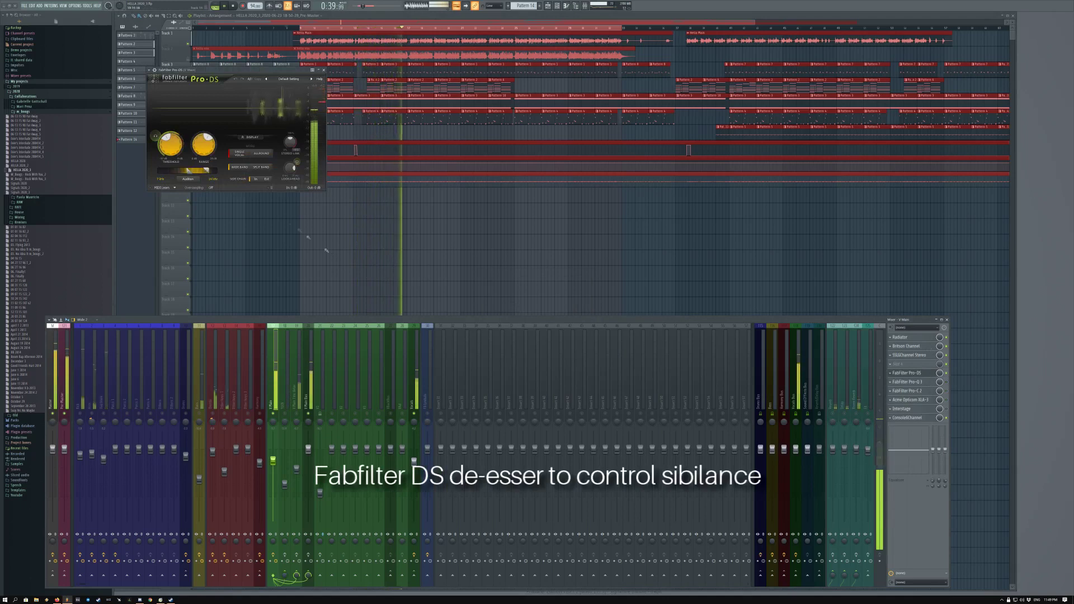
left_click(190, 180)
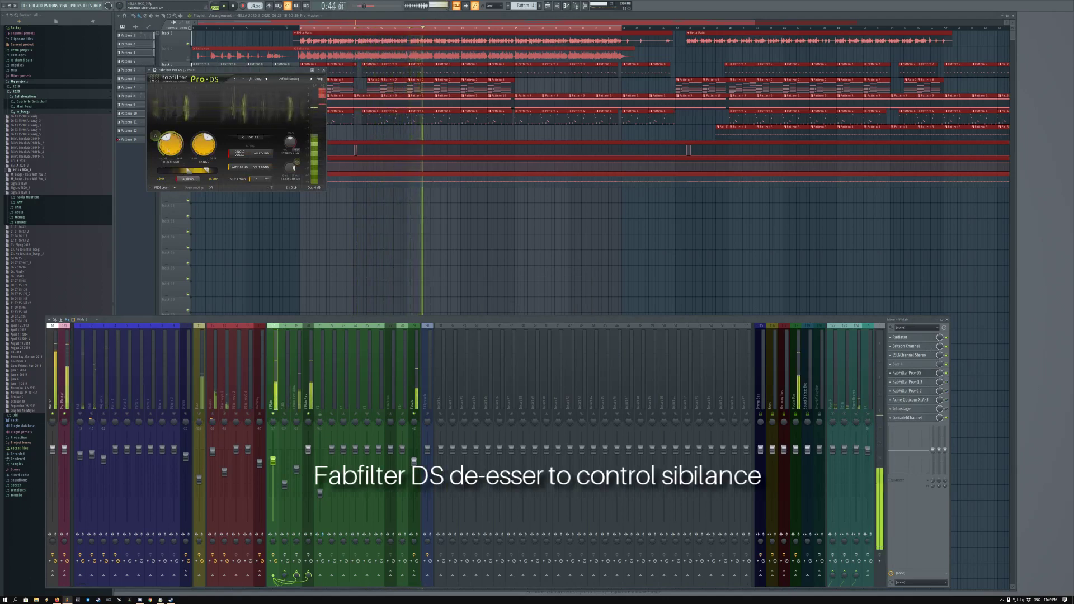
left_click(187, 180)
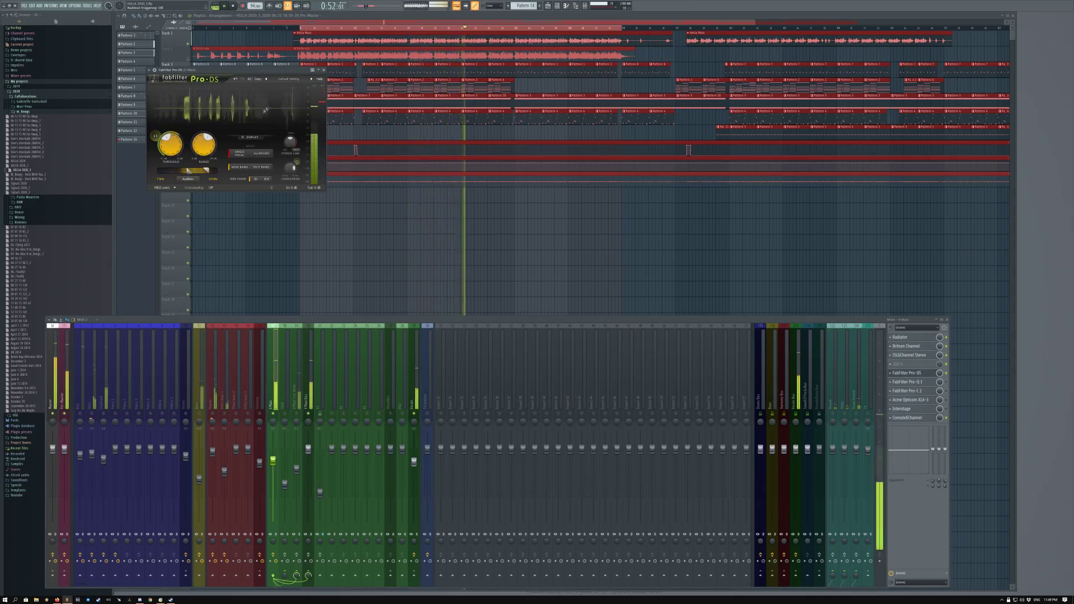
left_click(324, 70)
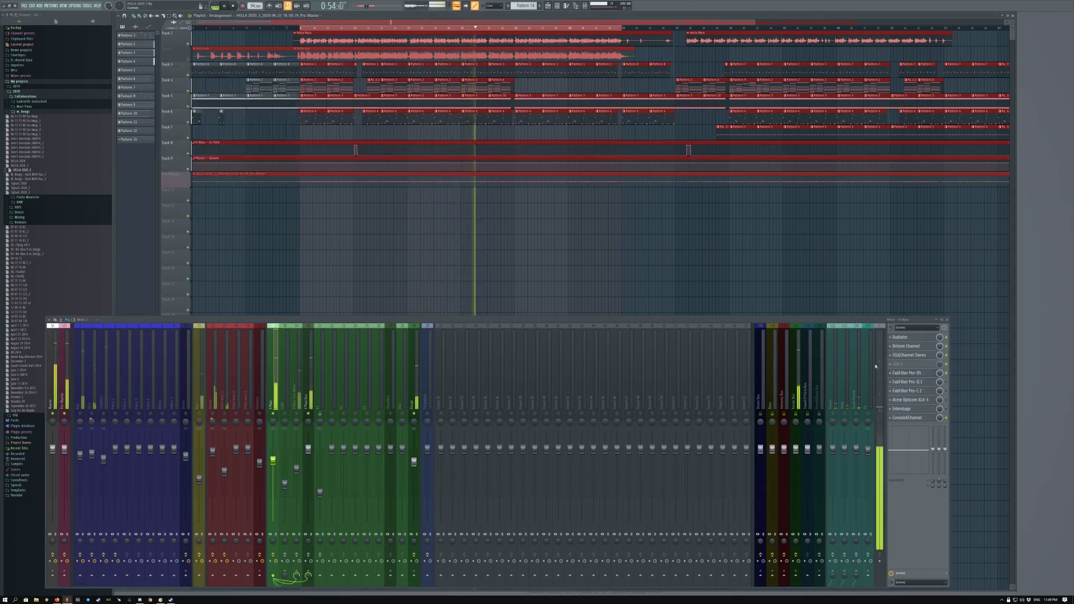
Review the corrective FabFilter Pro-Q 3, FabFilter Pro-C 2 and Acme Opticom XLA-3 plugins on the main vocal channel.
left_click(931, 385)
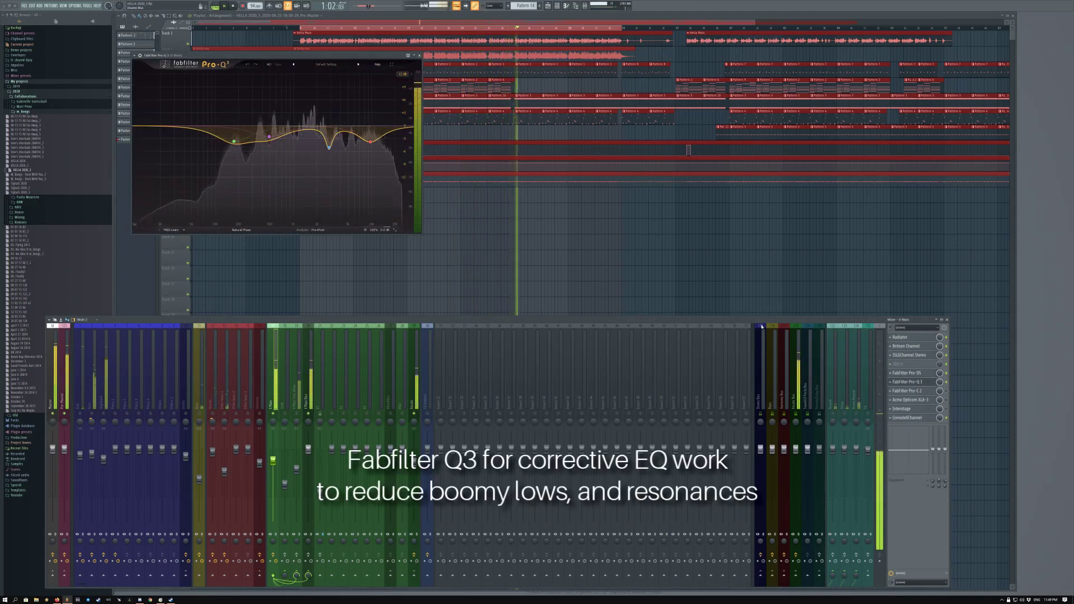
left_click(930, 383)
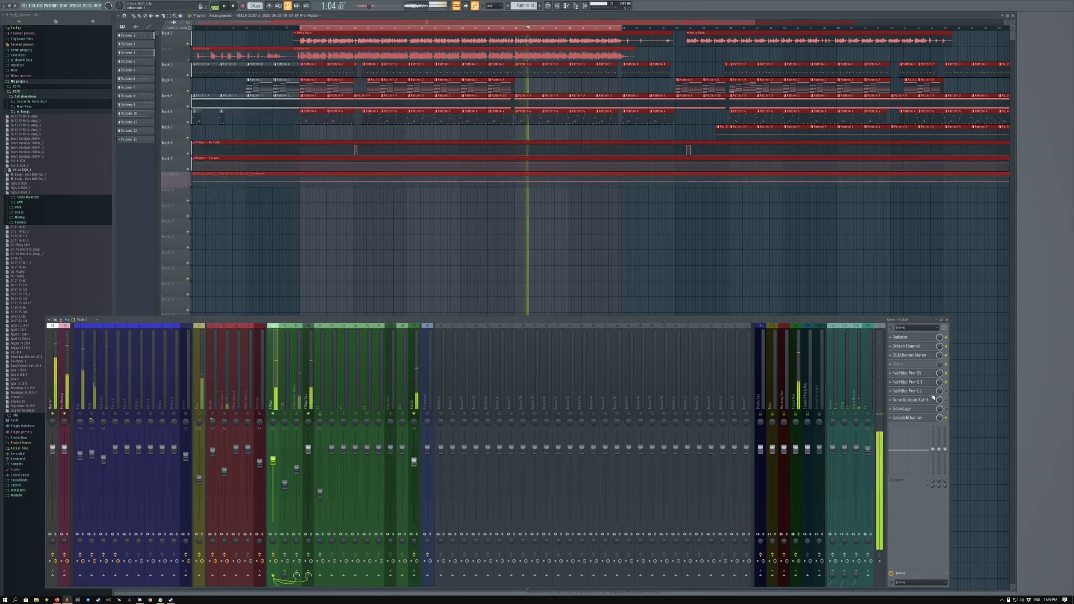
left_click(930, 391)
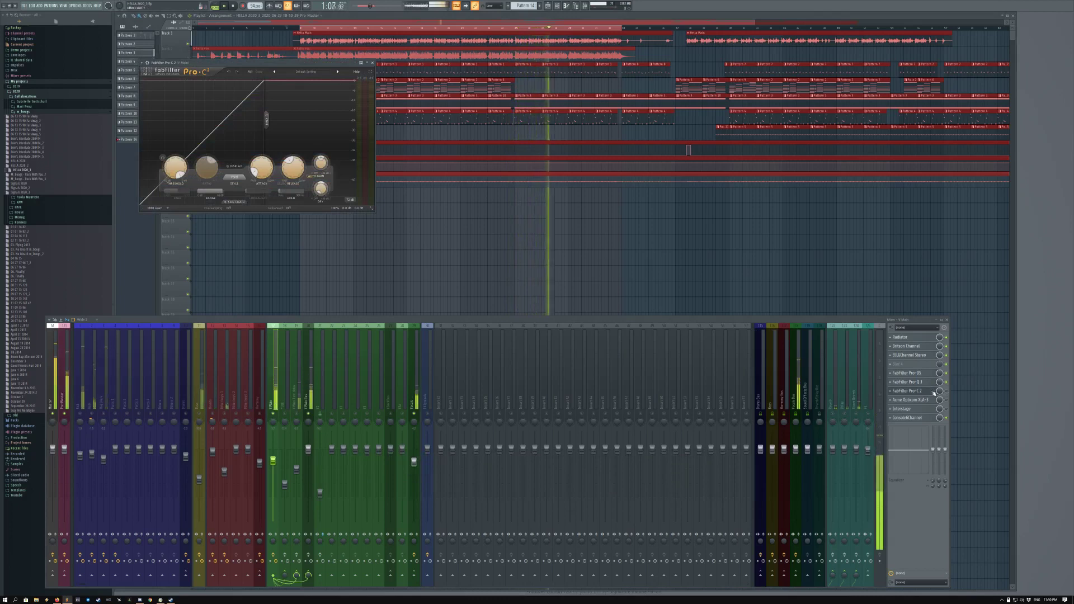
left_click(933, 392)
left_click(934, 399)
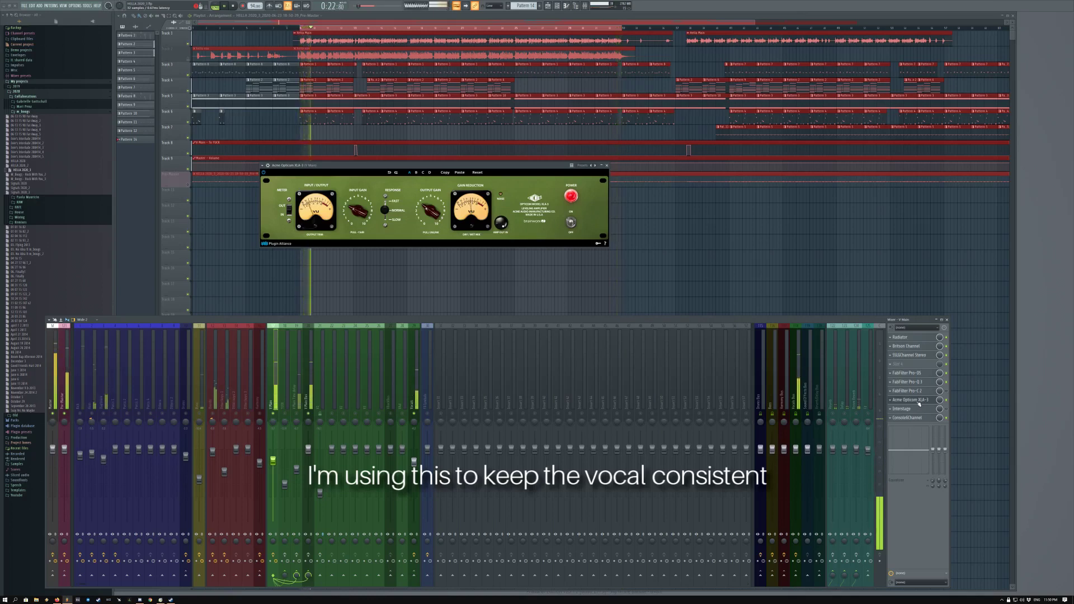
left_click(919, 402)
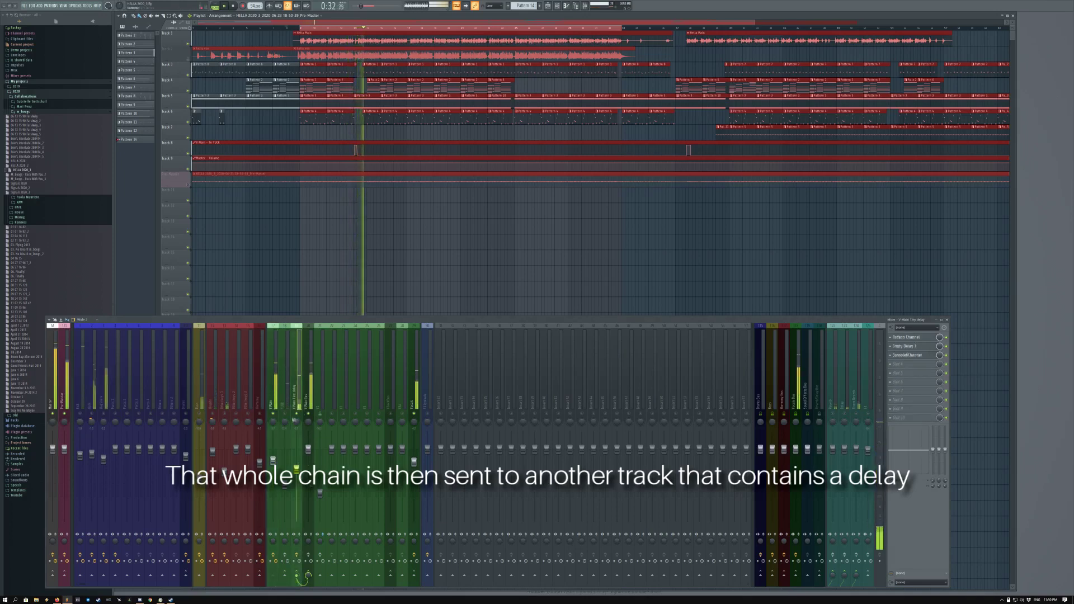
Audition the main vocal's Fruity Delay 3 channel with its fader raised, settle the fader well below the vocal's, and close the delay.
left_click(298, 554)
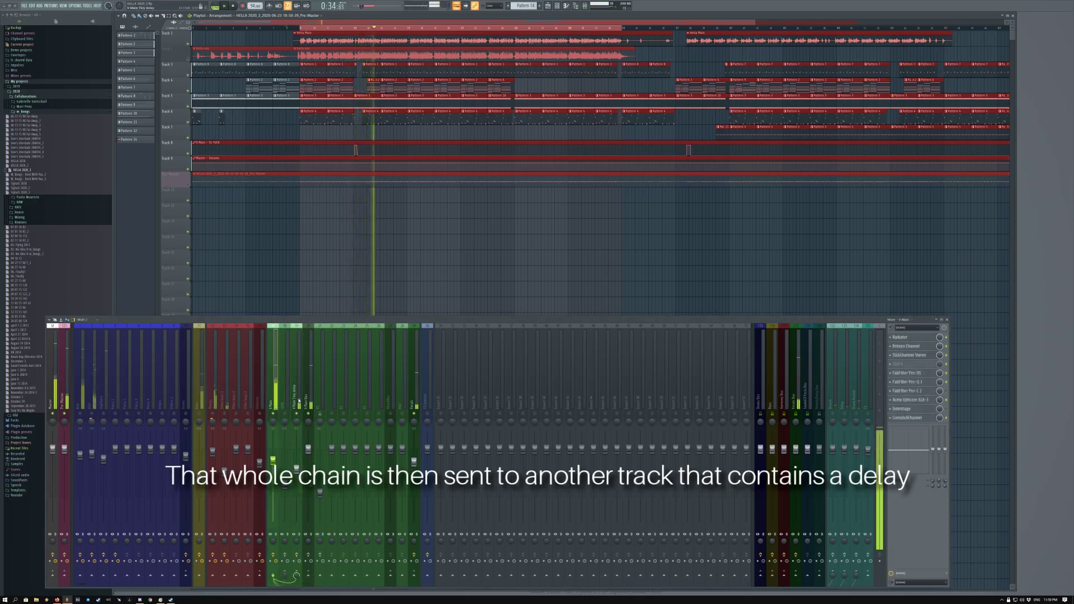
left_click(910, 346)
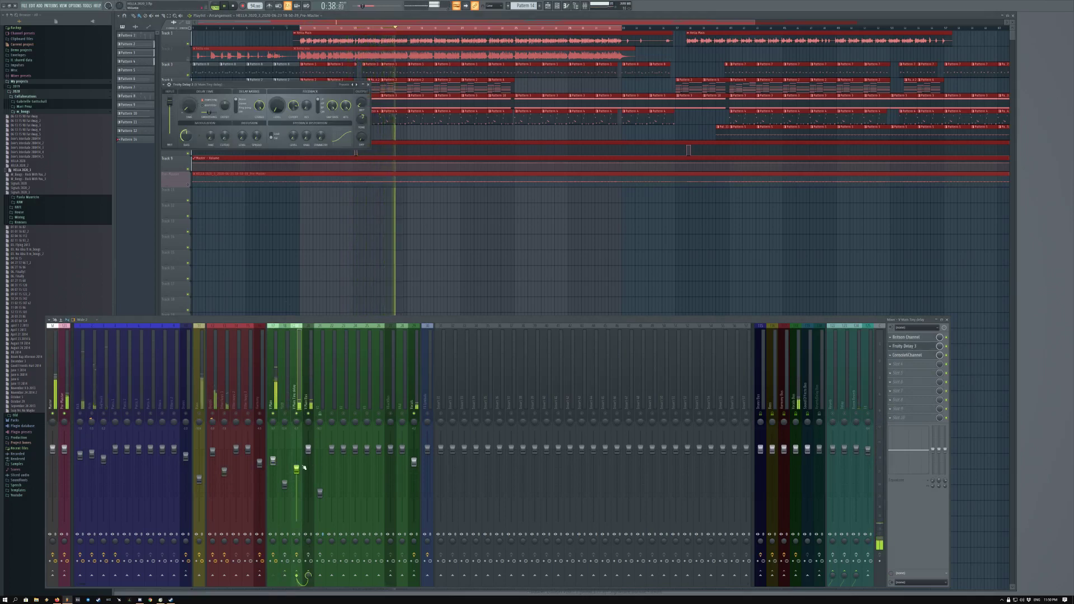
left_click_drag(297, 469, 298, 449)
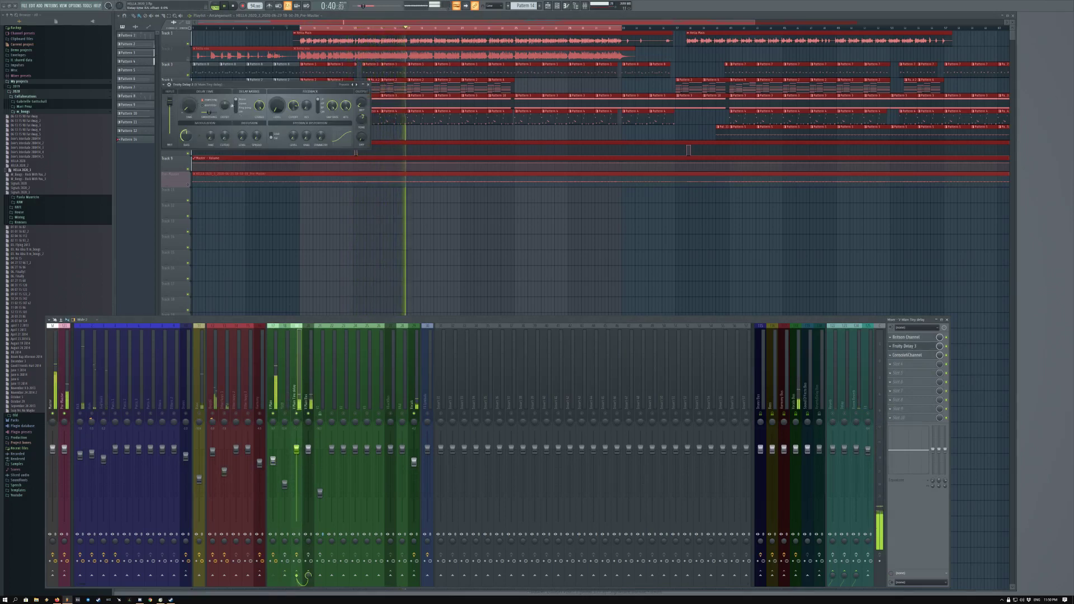
left_click(274, 386)
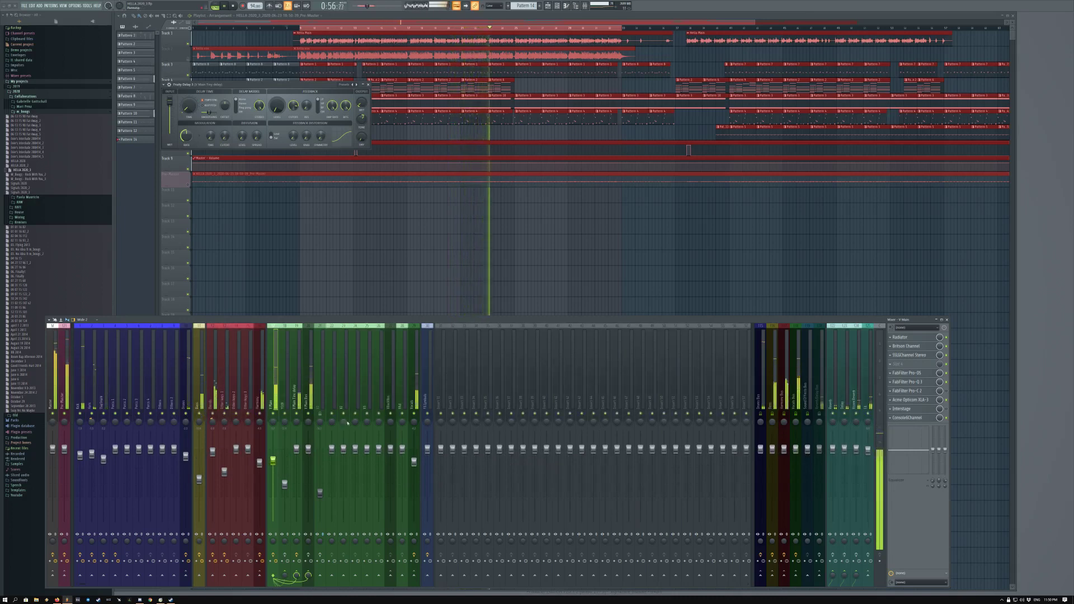
left_click_drag(297, 449, 297, 483)
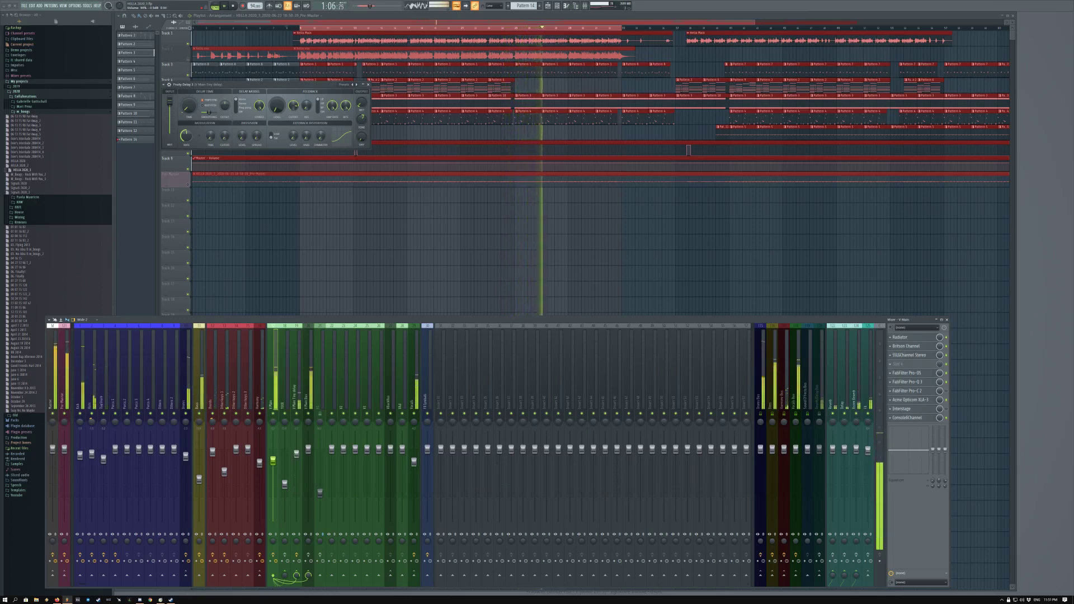
left_click_drag(297, 483, 296, 494)
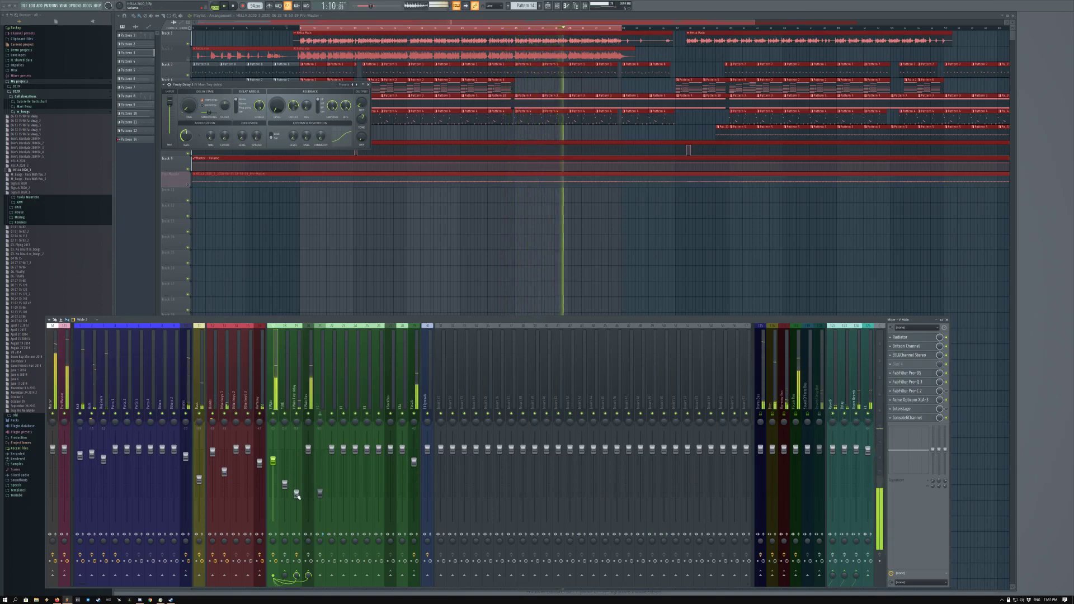
left_click_drag(297, 494, 297, 500)
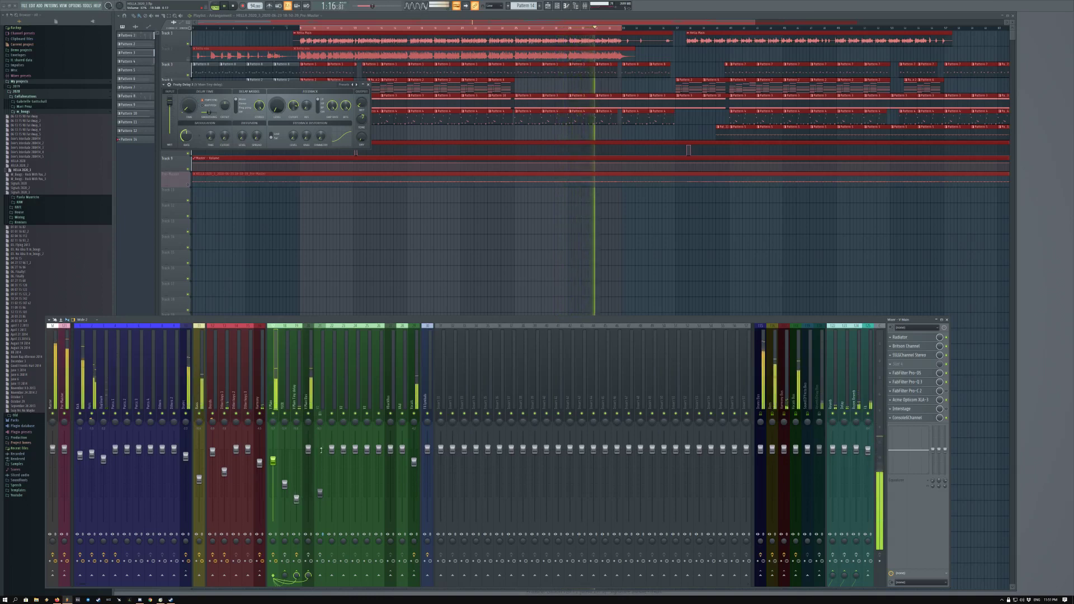
left_click(368, 85)
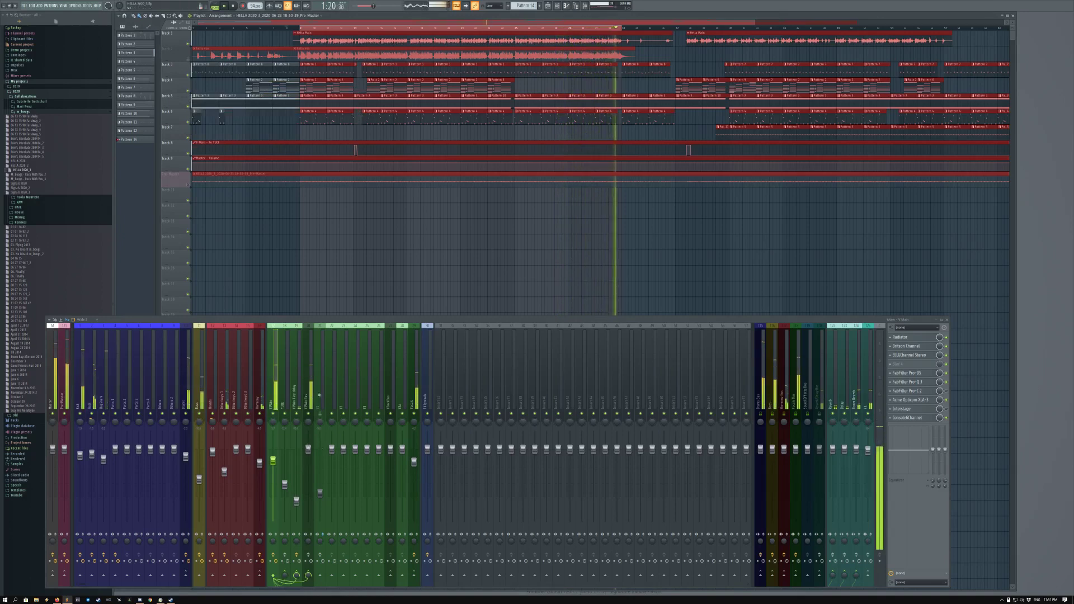
Review FabFilter Saturn 2 on the main vocal bus and display the effects chain of the overall vocal group channel.
left_click(311, 429)
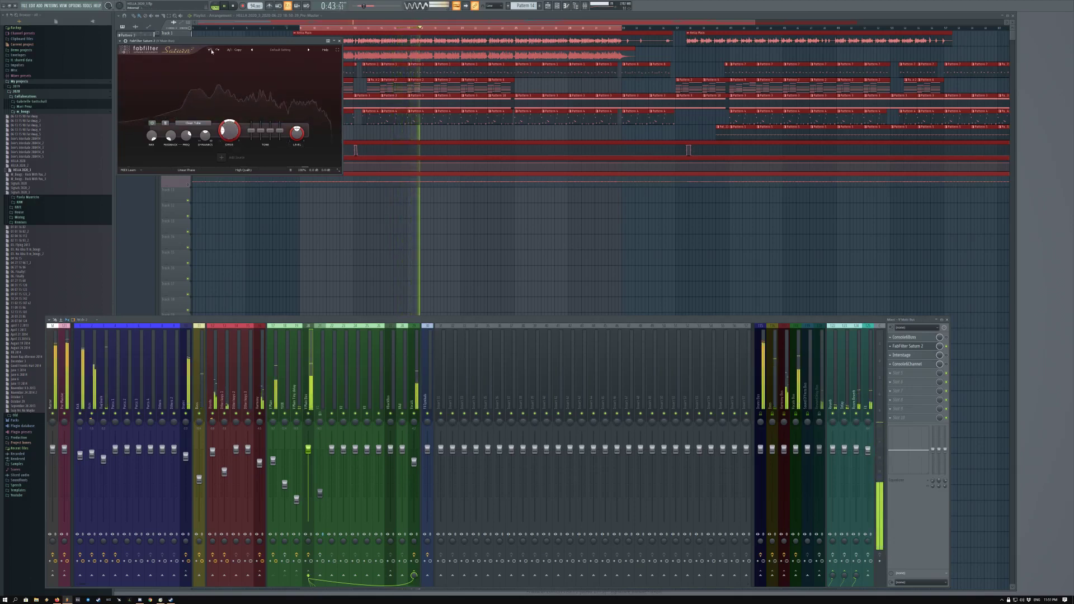
left_click(339, 41)
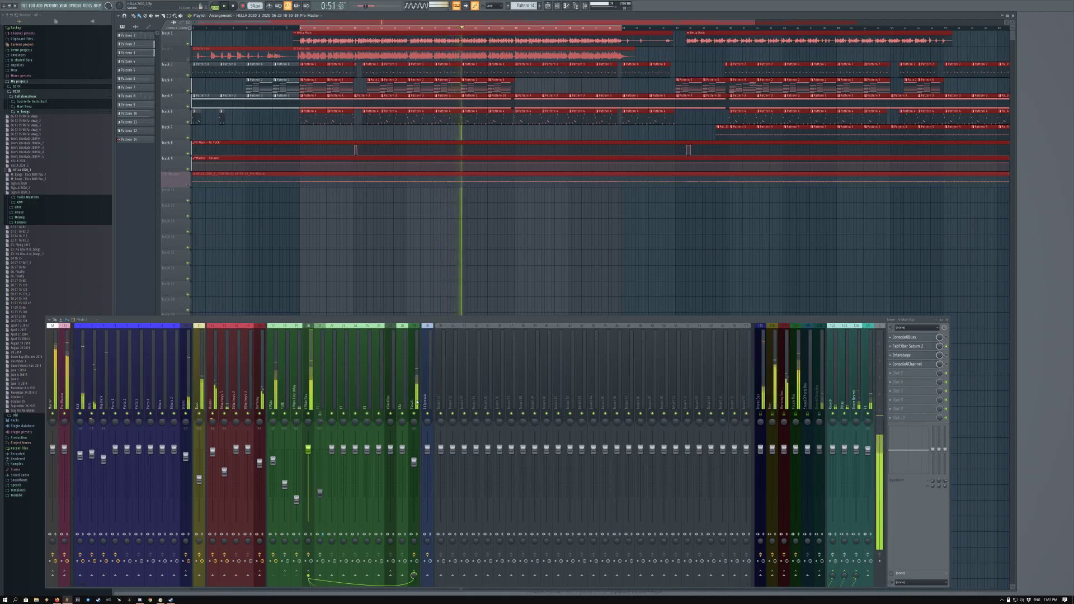
left_click(417, 402)
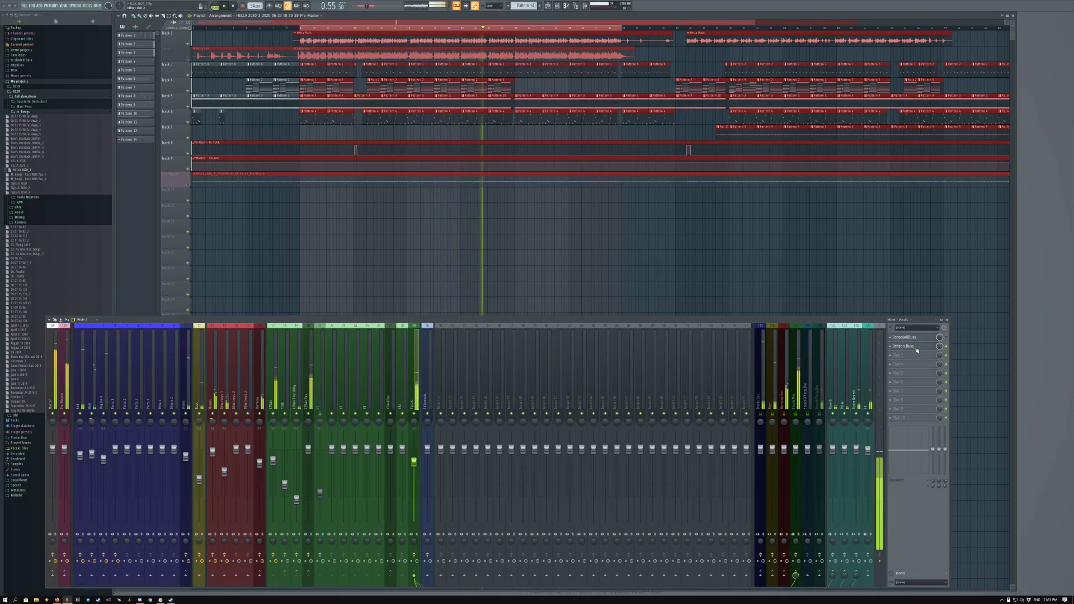
Hide the mixer and move the playback position to just before the second main vocal clip.
key("F9")
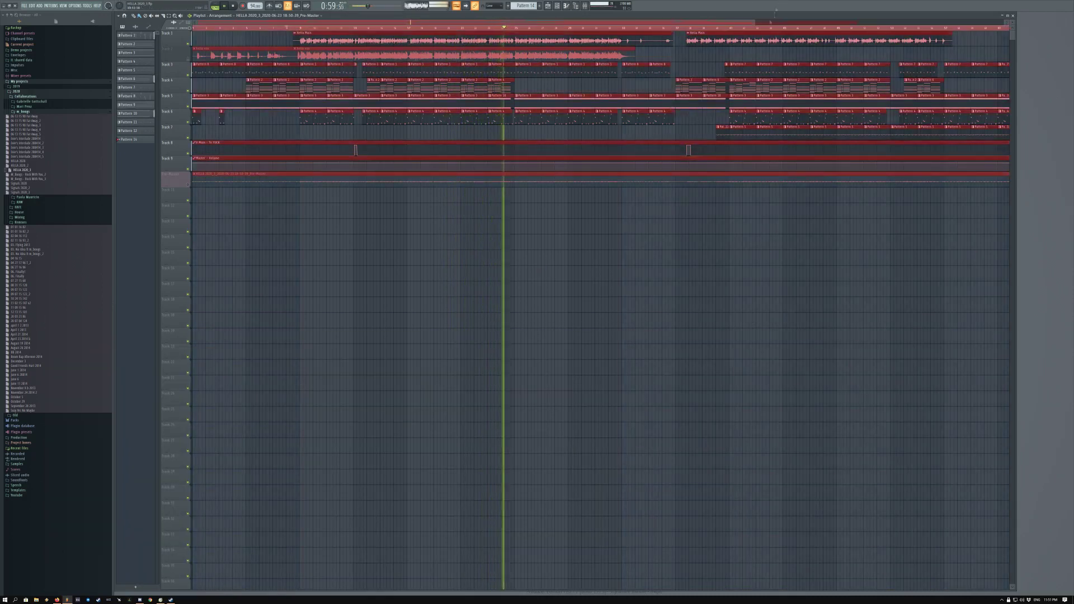
left_click(677, 31)
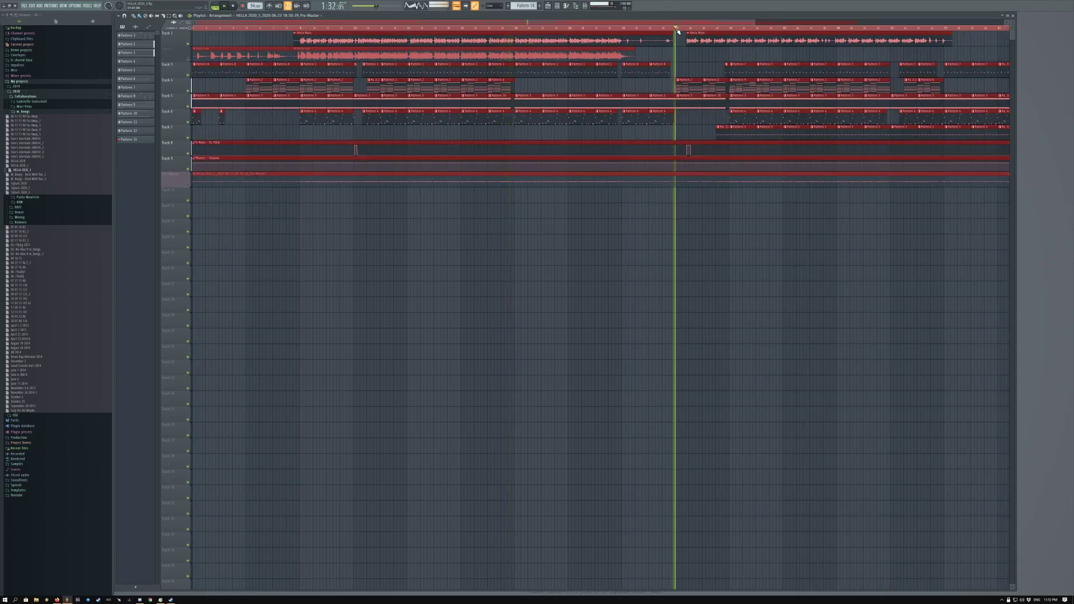
Deselect all clips in the playlist and display the mixer below it.
scroll(668, 28, "down", 1)
scroll(667, 29, "down", 1)
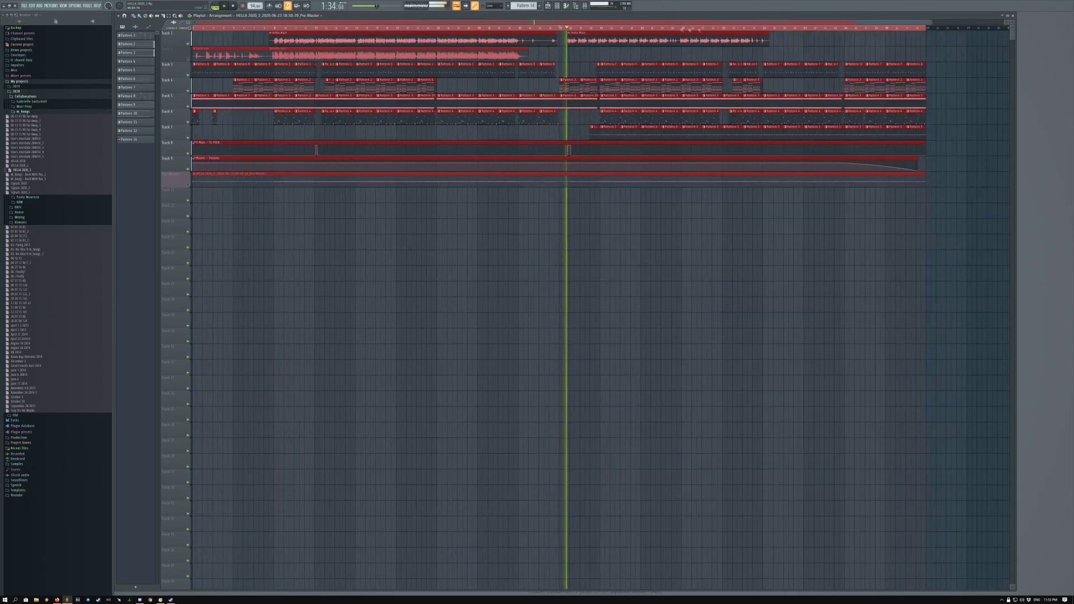
key("ctrl+d")
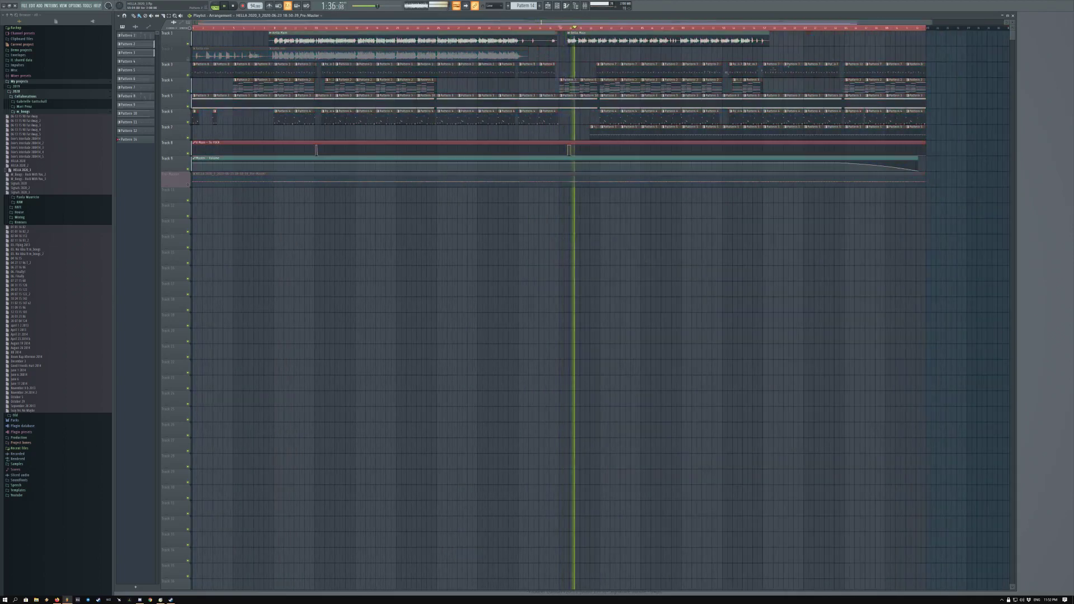
key("F9")
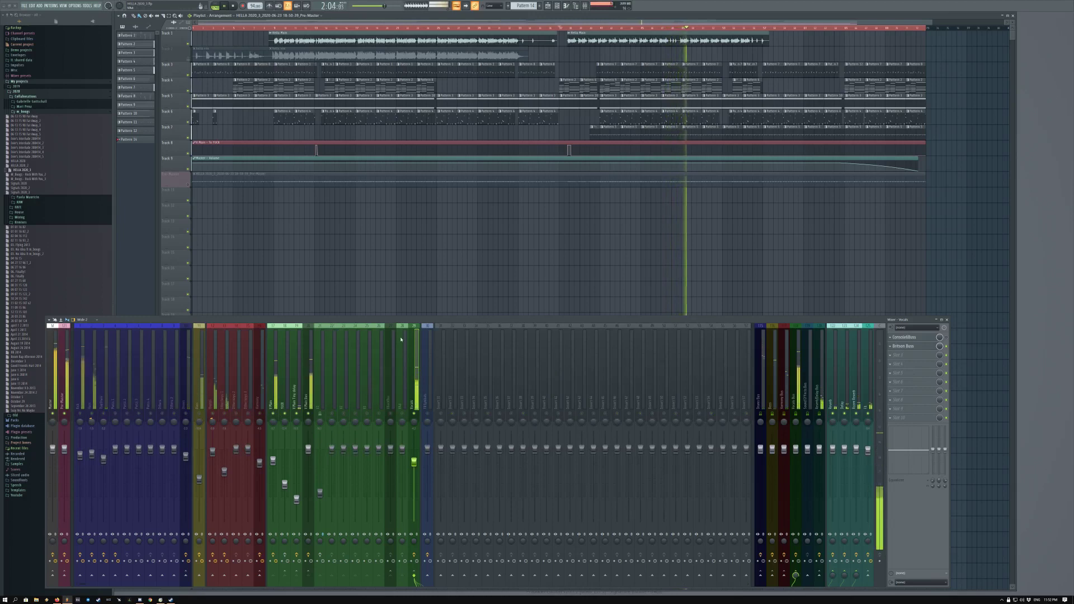
Review FabFilter Pro-R on the short vocal reverb return, examining its space setting and internal EQ, and close the plugin.
left_click(275, 404)
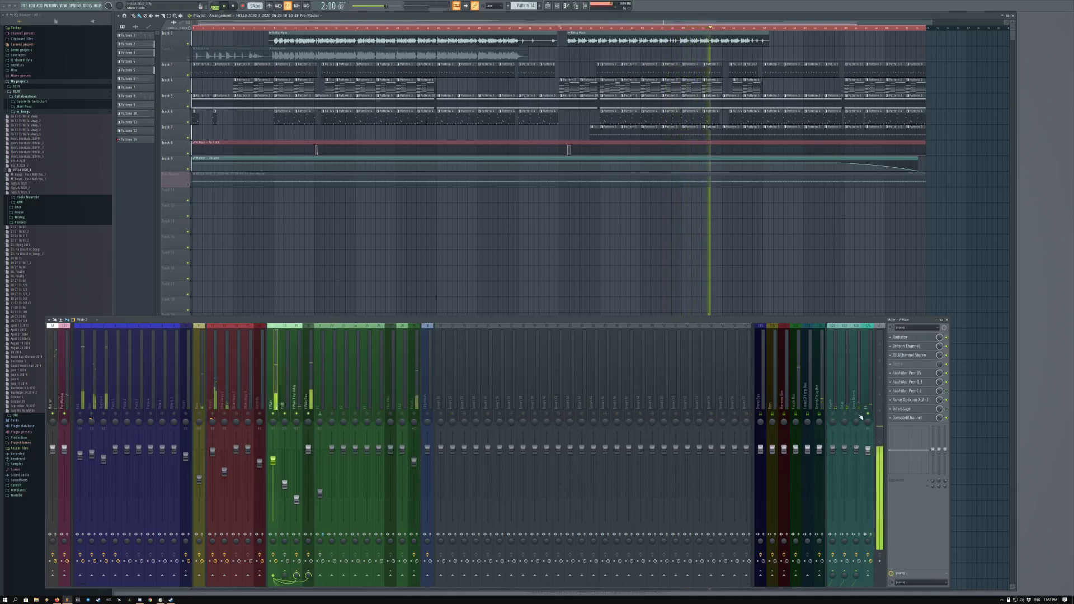
left_click(861, 396)
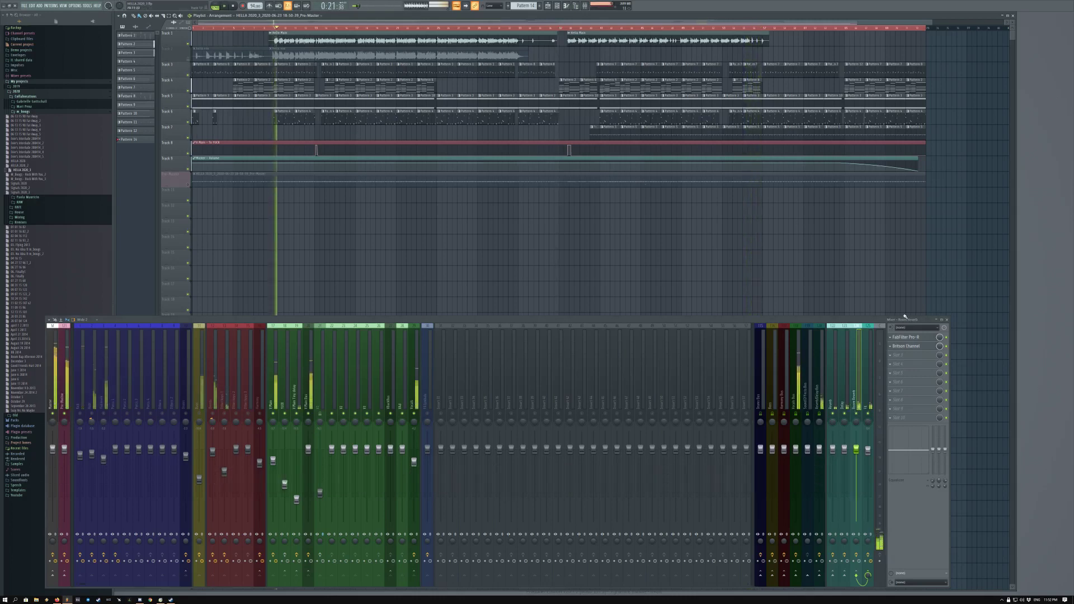
left_click(309, 392)
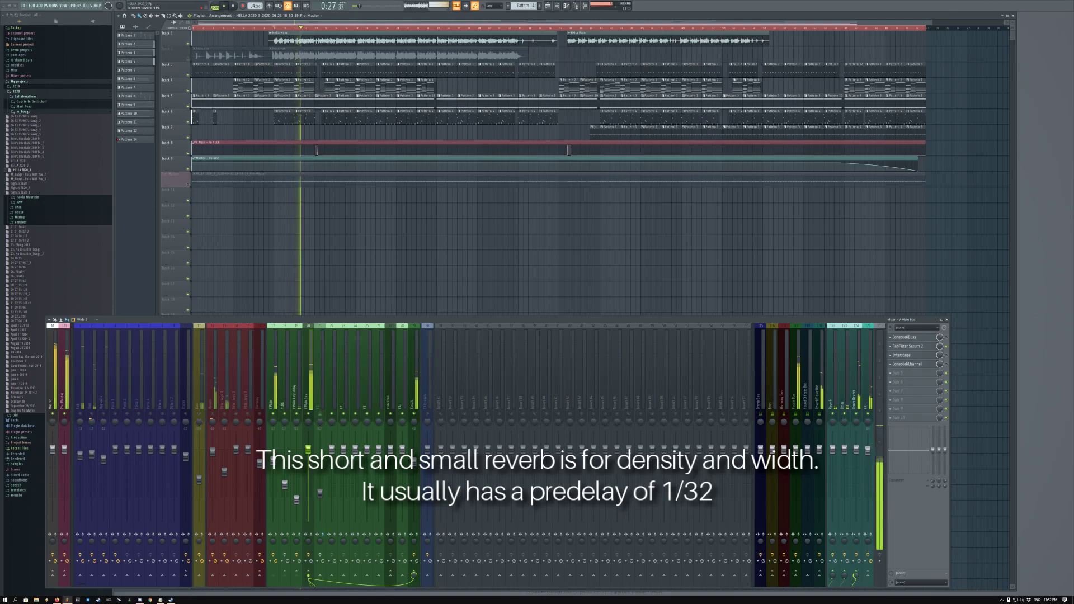
left_click(856, 386)
left_click(917, 337)
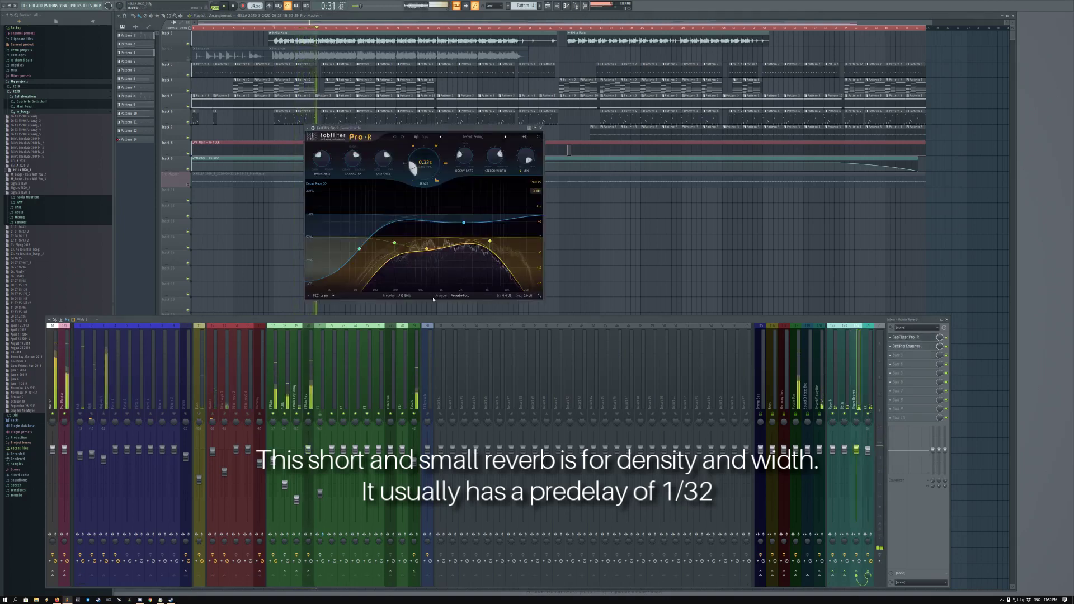
mouse_move(428, 172)
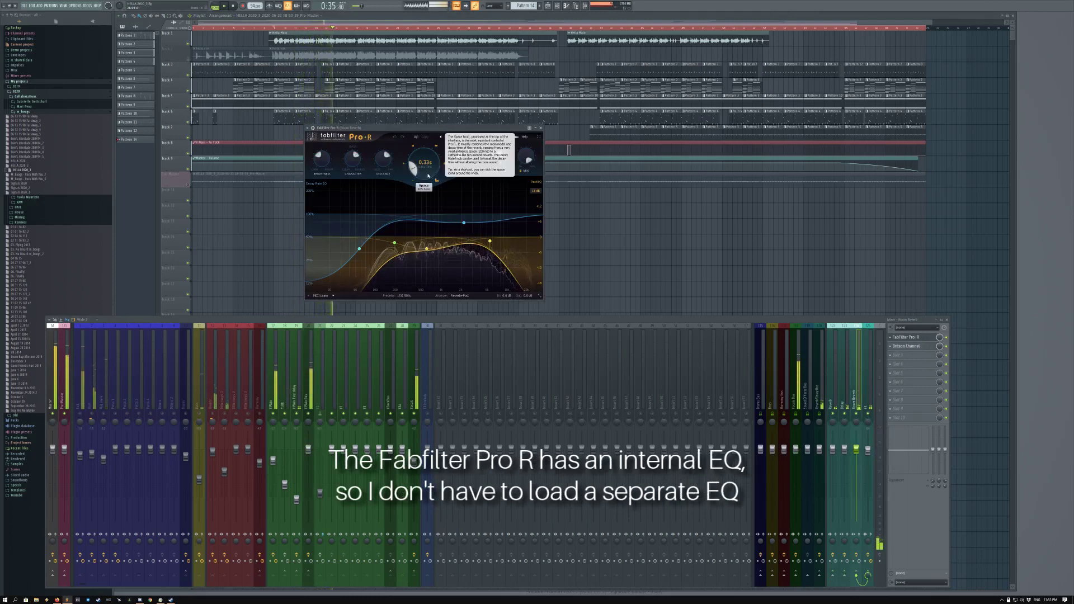
mouse_move(490, 242)
left_click(909, 336)
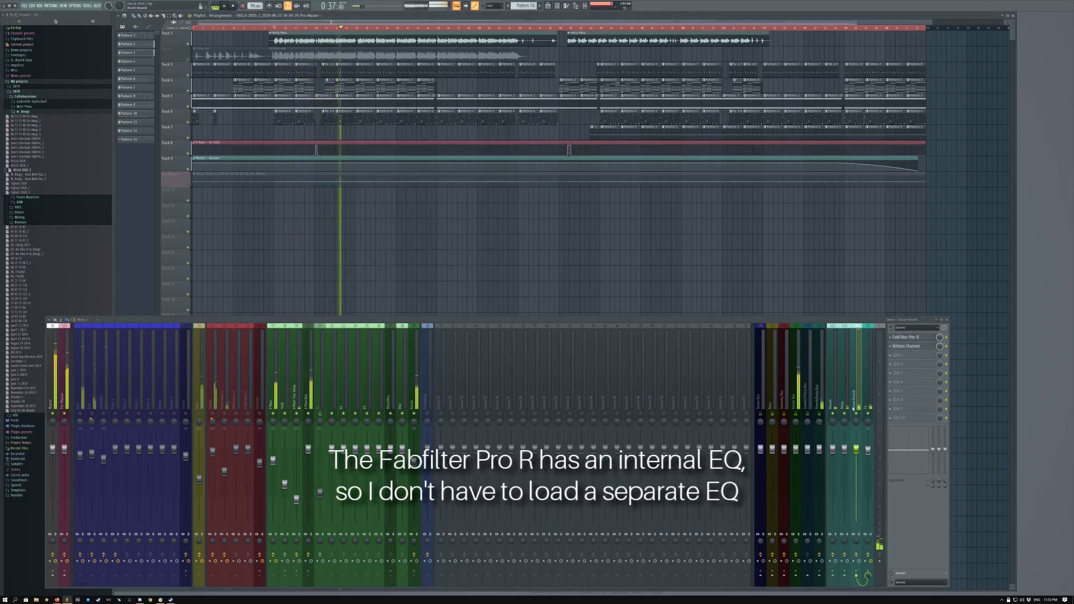
Check the main vocal bus, review FabFilter Pro-R on the longer reverb return channel, and close the plugin.
left_click(308, 396)
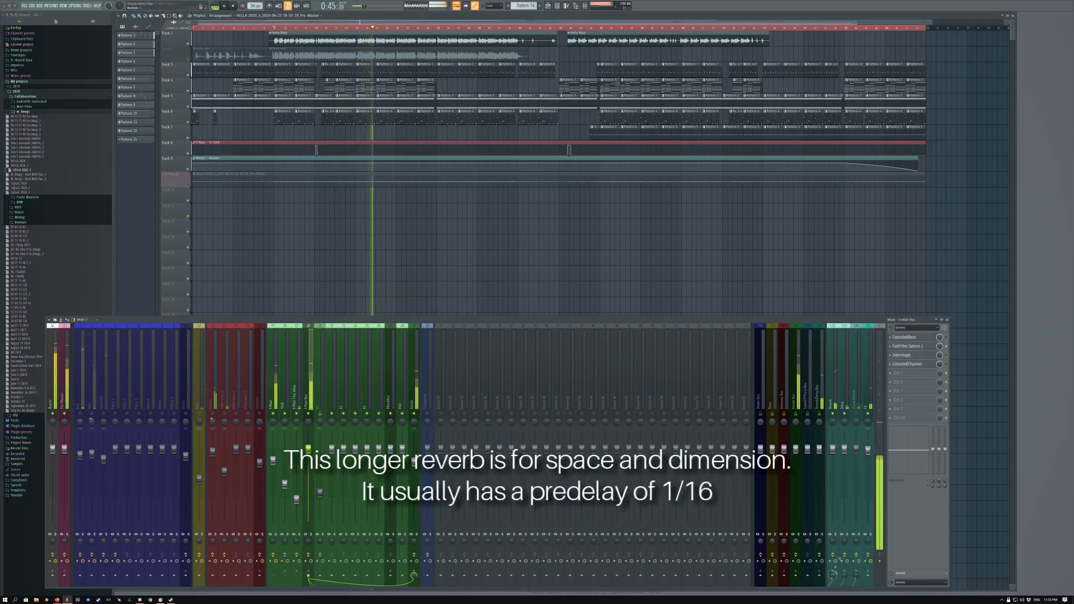
left_click(833, 385)
left_click(920, 338)
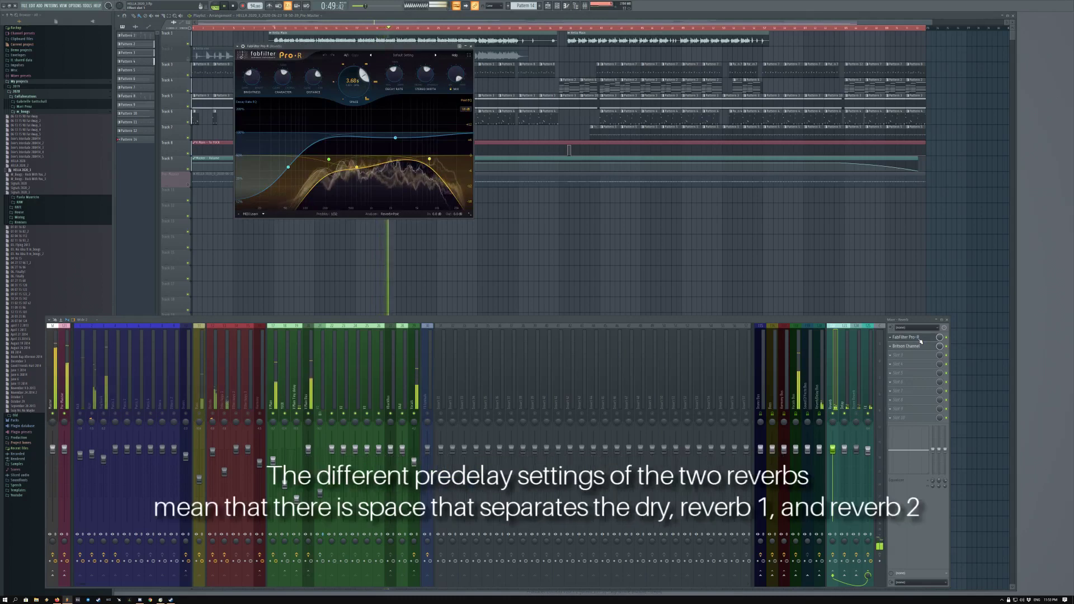
left_click(921, 338)
Check the main vocal bus and delay return channels, review the TAL-DUB delay plugin on the return, and close it.
left_click(847, 417)
left_click(308, 404)
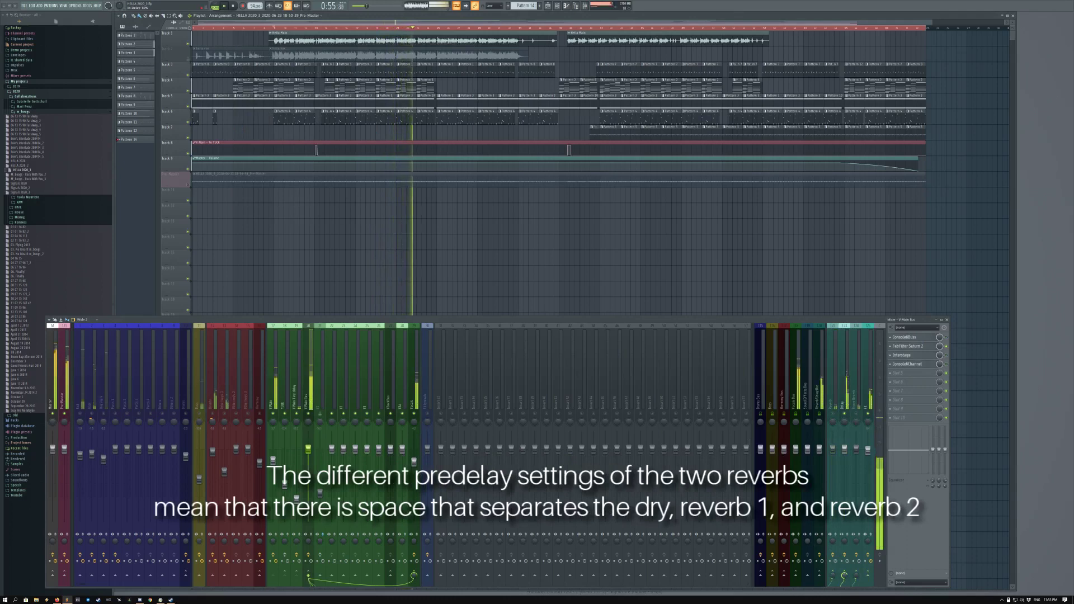
left_click(847, 391)
left_click(913, 337)
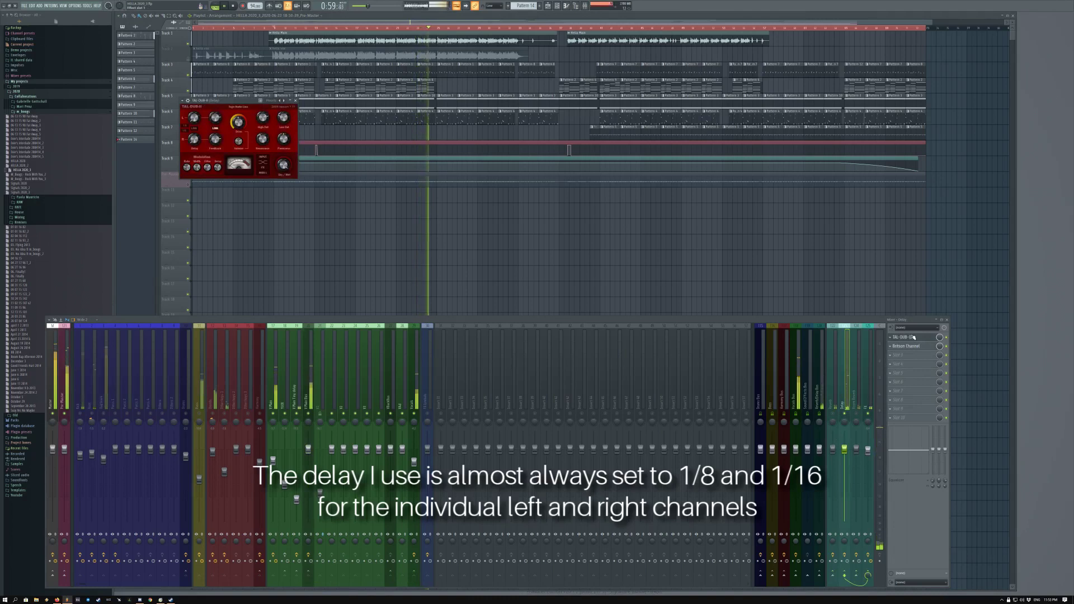
left_click(913, 337)
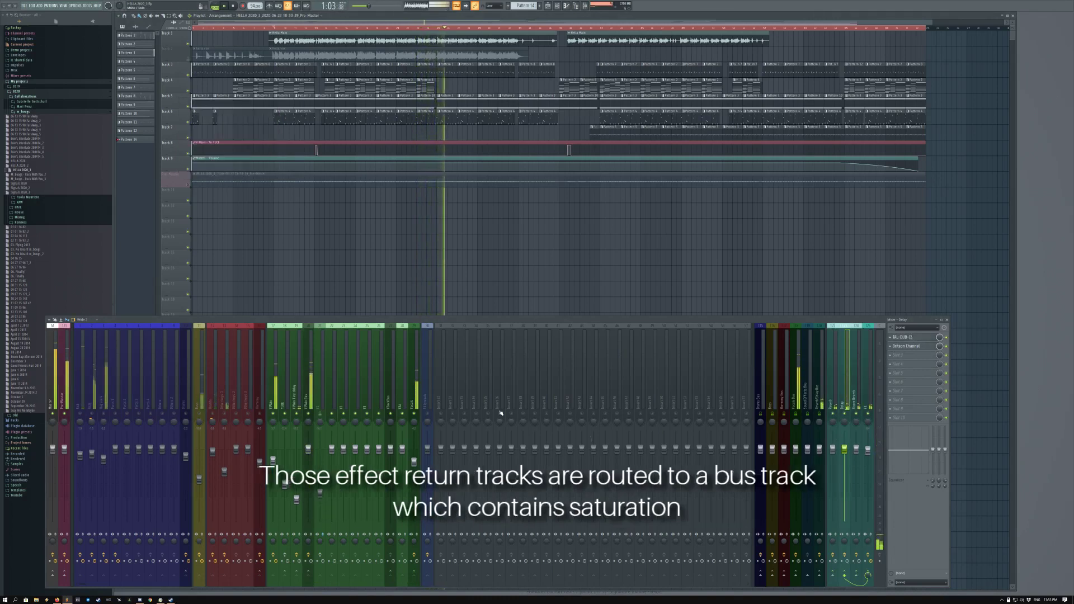
Review the Soundtoys Decapitator saturation on the bus that receives the effect returns, and close the plugin.
left_click(867, 380)
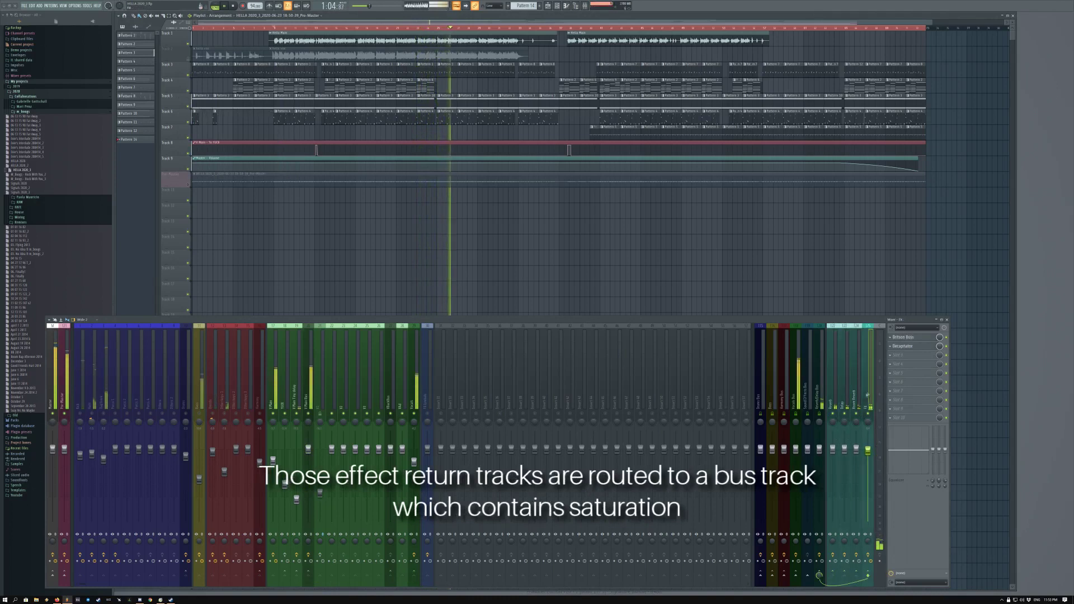
left_click(904, 346)
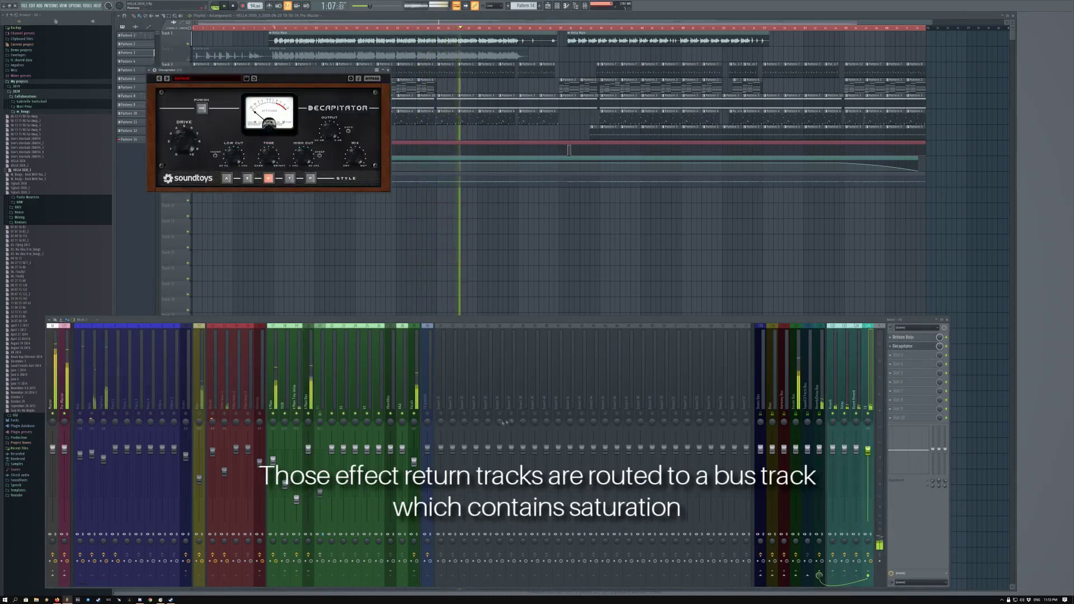
right_click(415, 413)
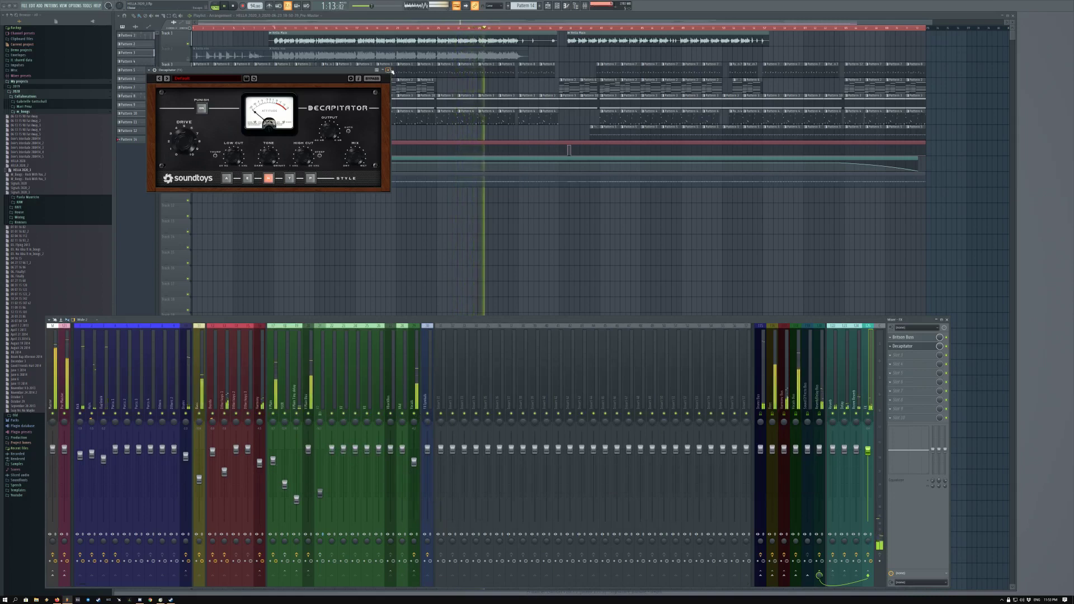
left_click(389, 70)
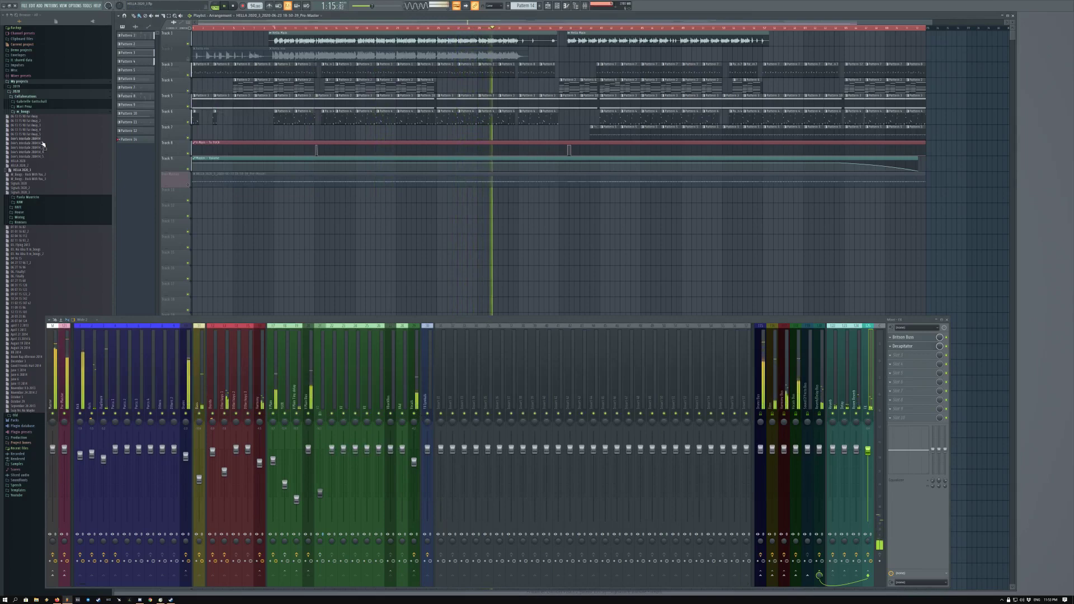